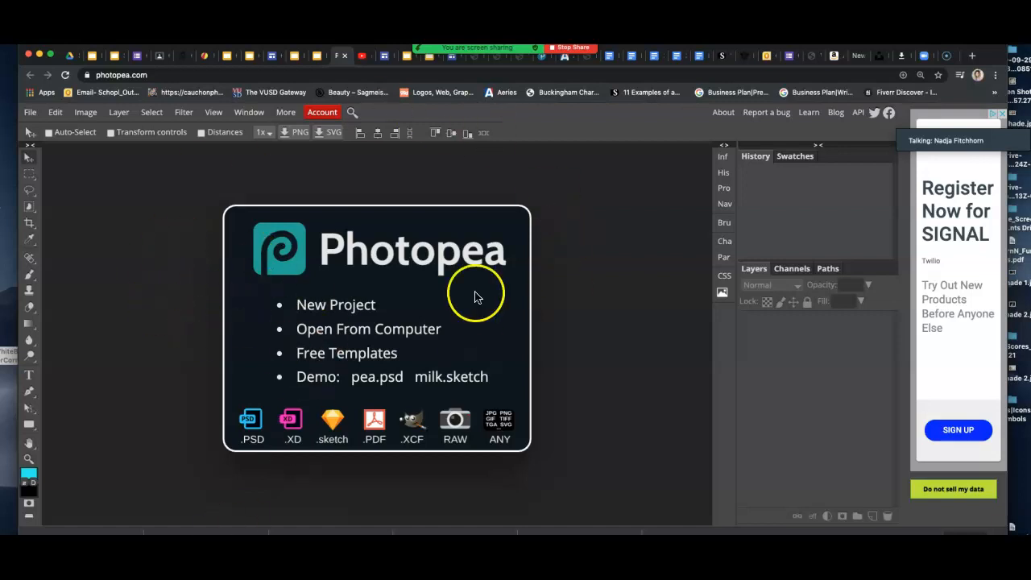
# After checking the assignment slides, open WhiteBalance_ColorCorrection.jpg from the Desktop in Photopea.
pyautogui.click(319, 63)
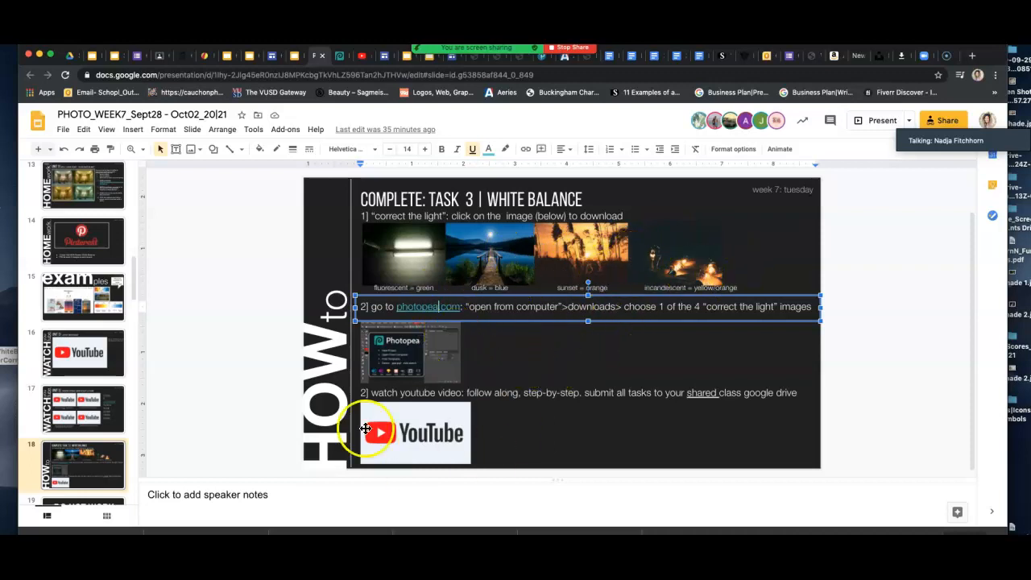
pyautogui.click(340, 57)
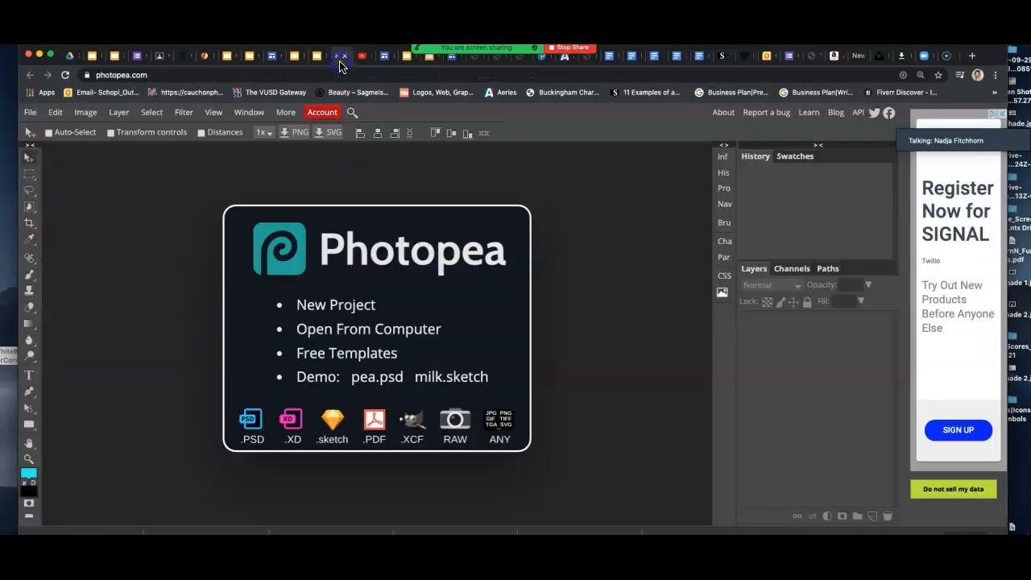
pyautogui.click(350, 336)
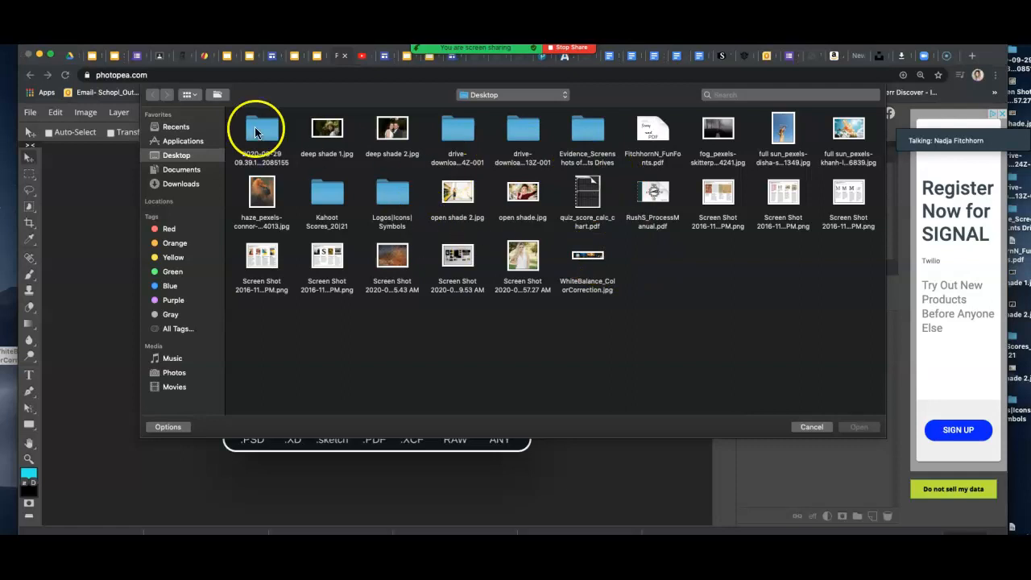
pyautogui.click(187, 95)
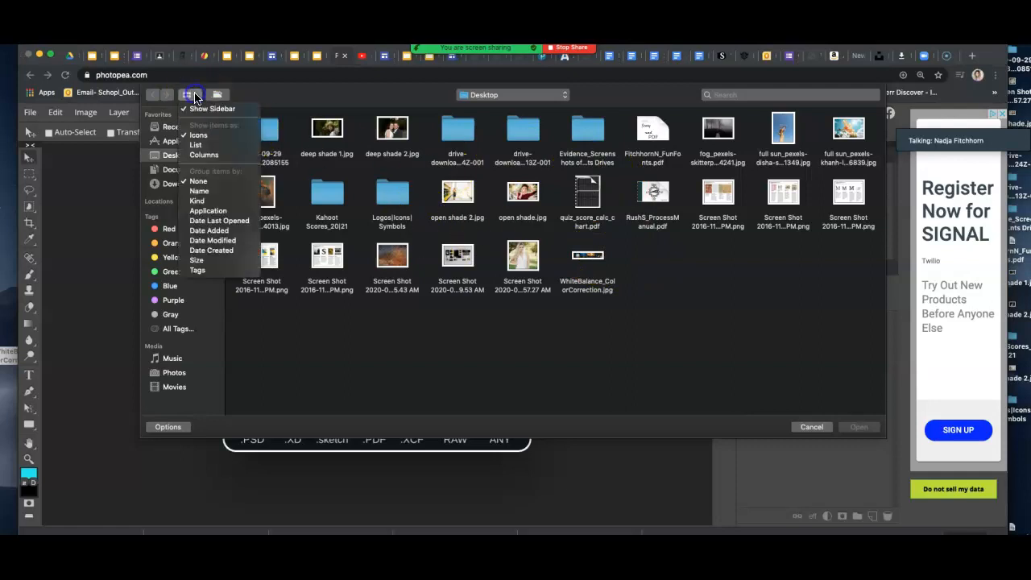
pyautogui.click(197, 135)
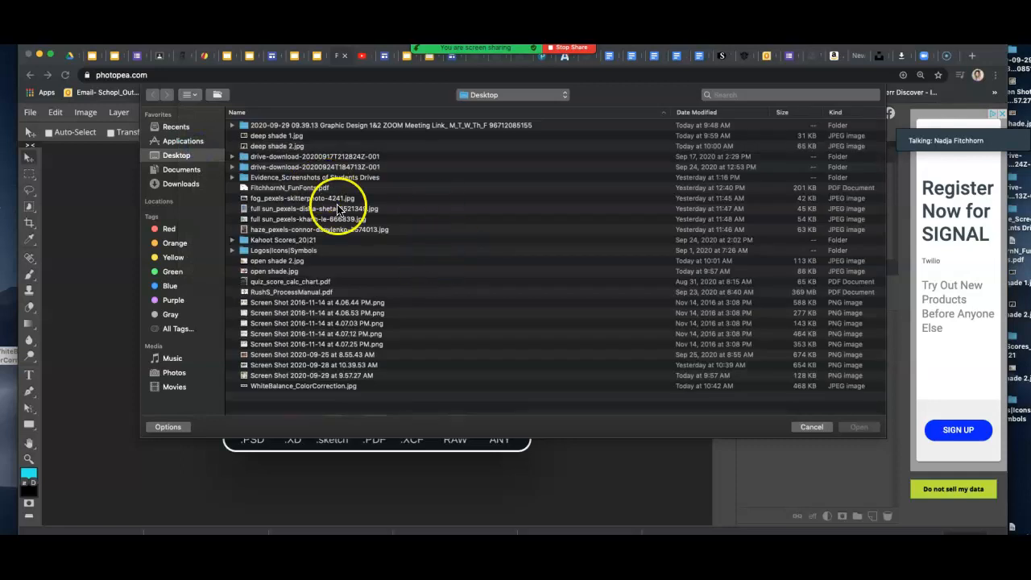
pyautogui.click(191, 95)
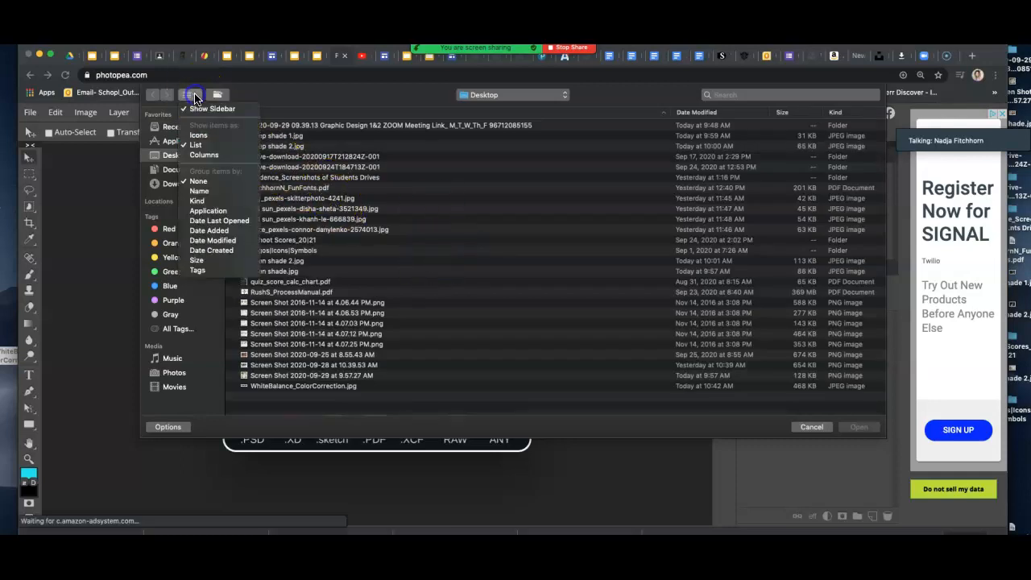
pyautogui.click(205, 142)
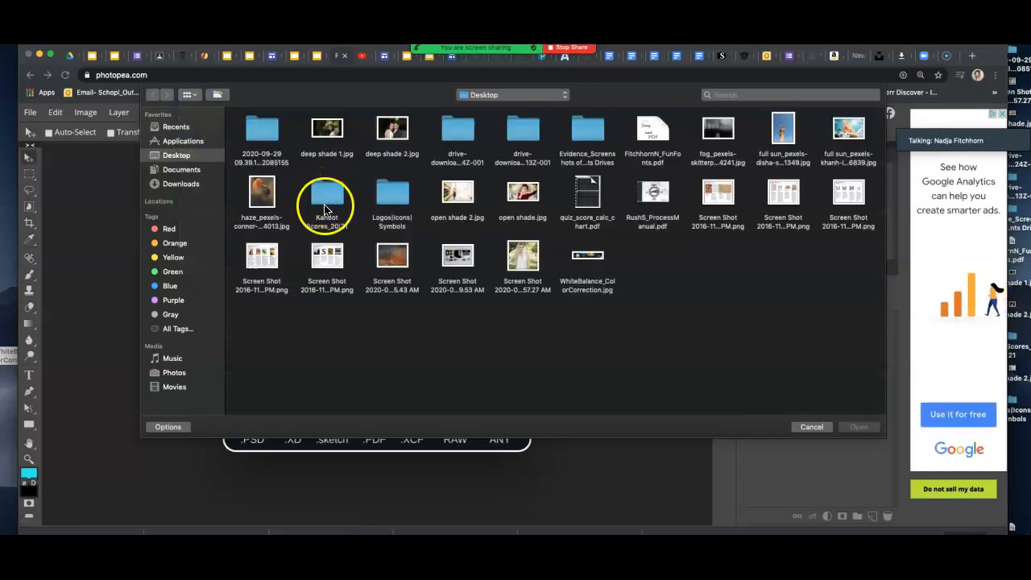
pyautogui.click(594, 260)
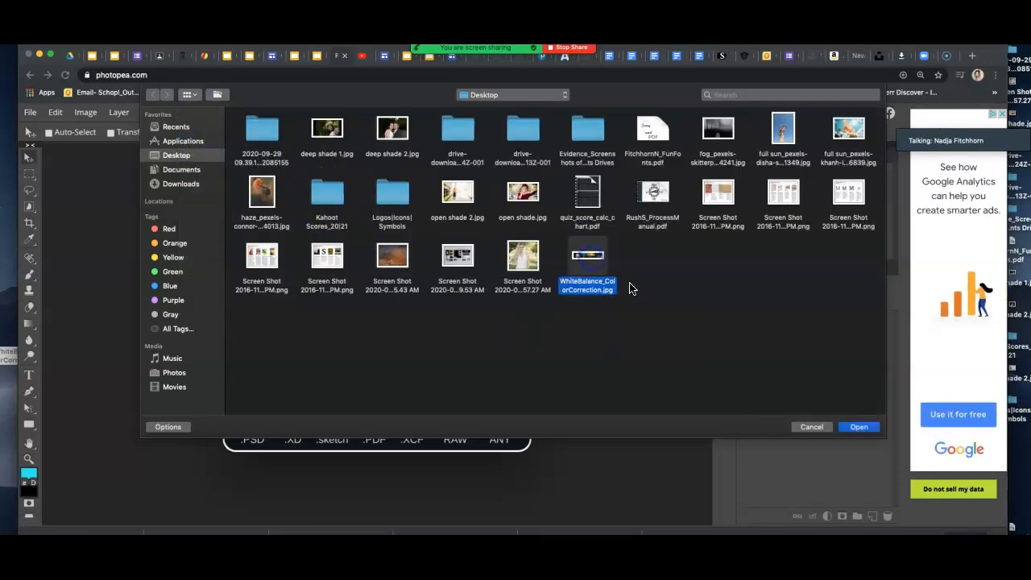
pyautogui.click(859, 427)
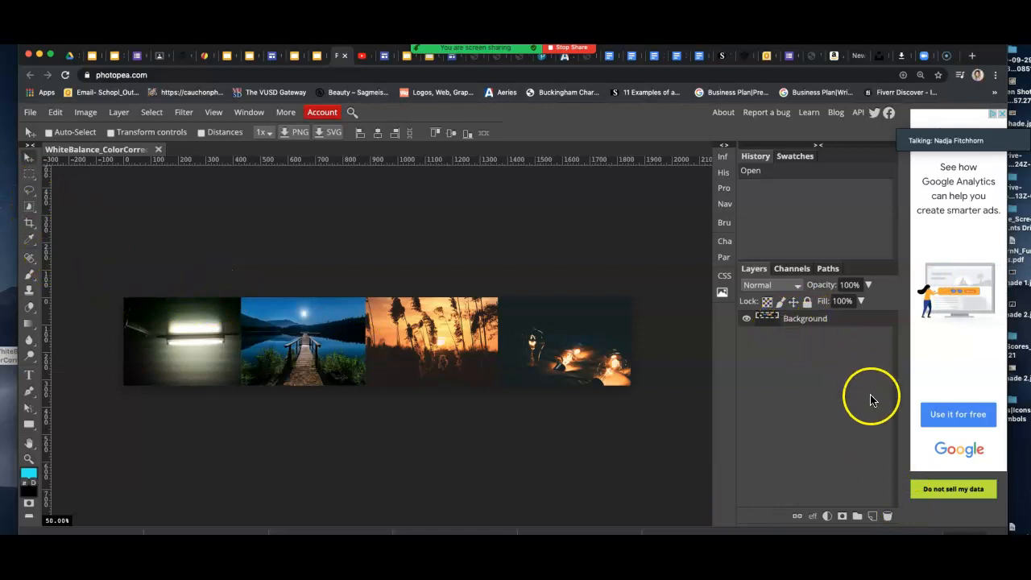
# Add a new layer named 'Flourescent' above Background and choose Rectangle Select.
pyautogui.click(872, 516)
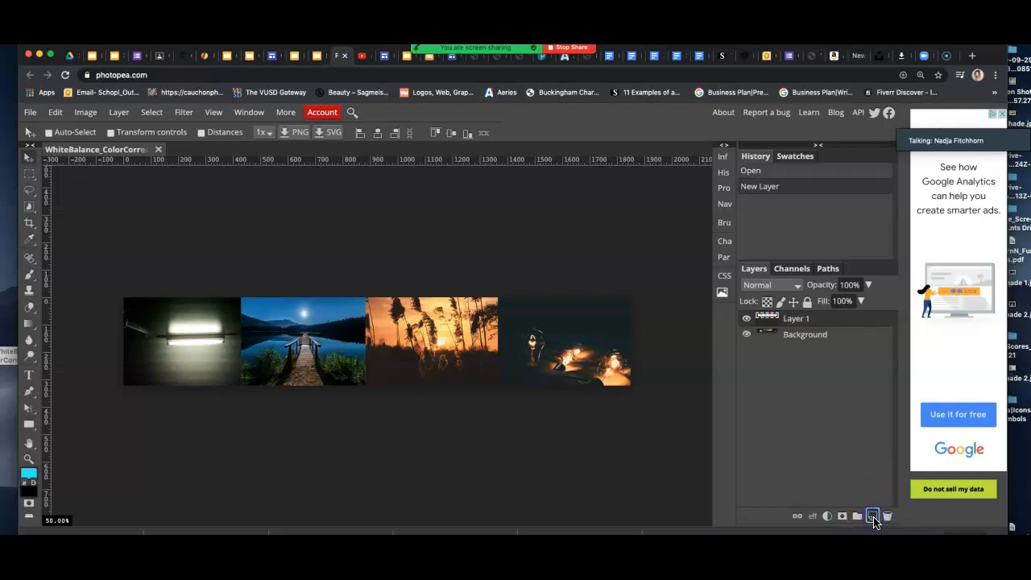
pyautogui.doubleClick(796, 319)
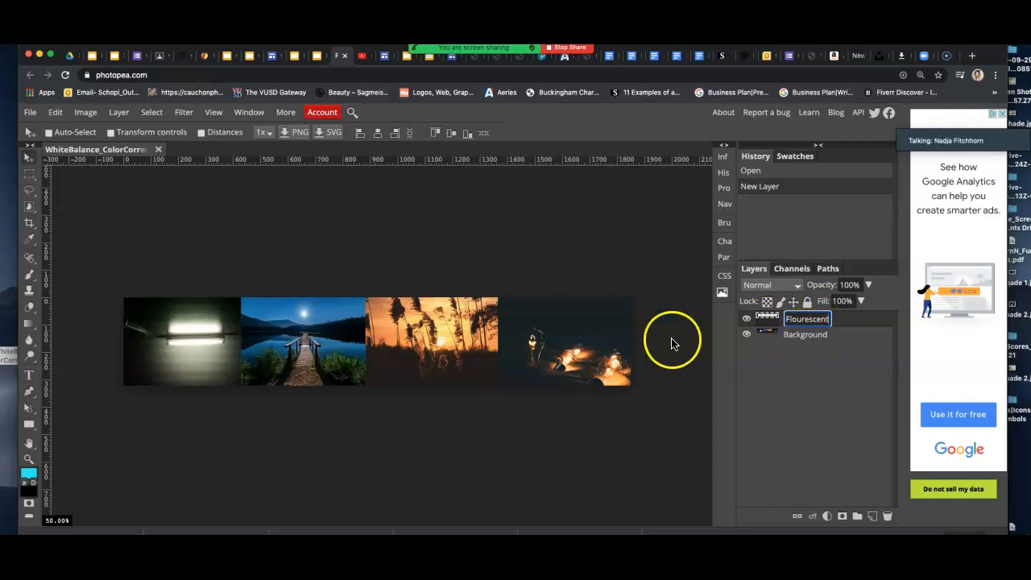
pyautogui.click(854, 325)
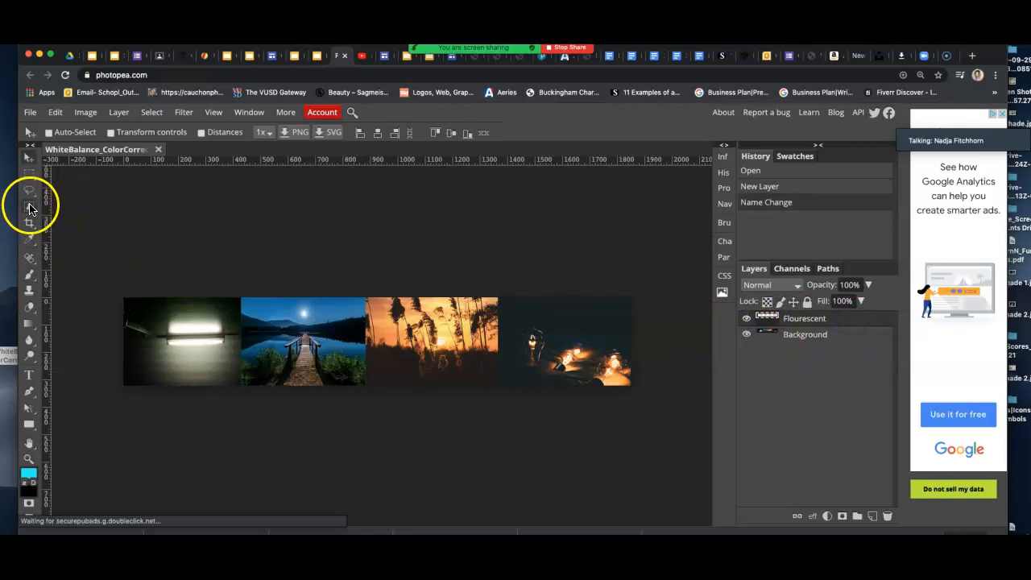
pyautogui.click(29, 174)
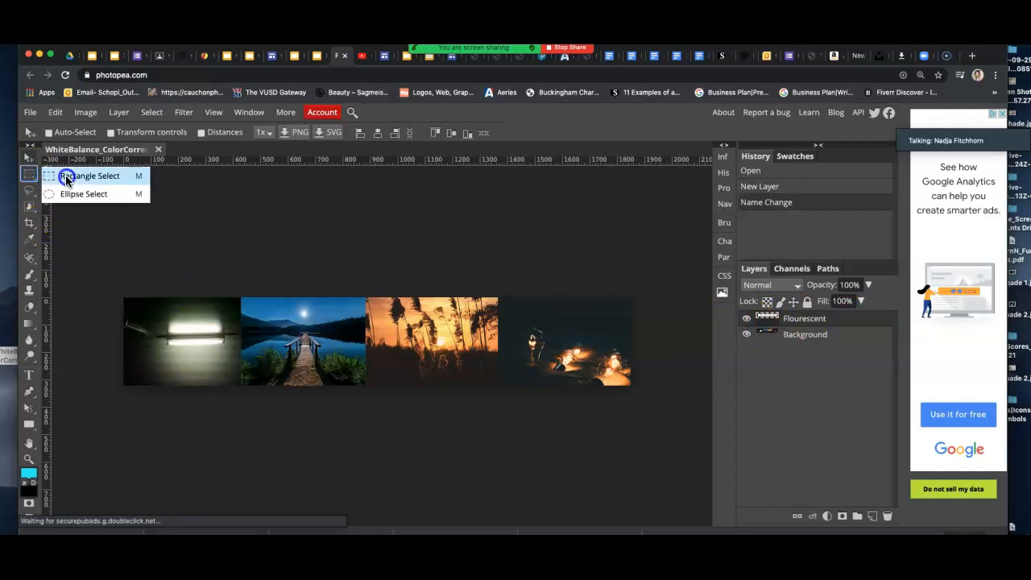
pyautogui.click(67, 176)
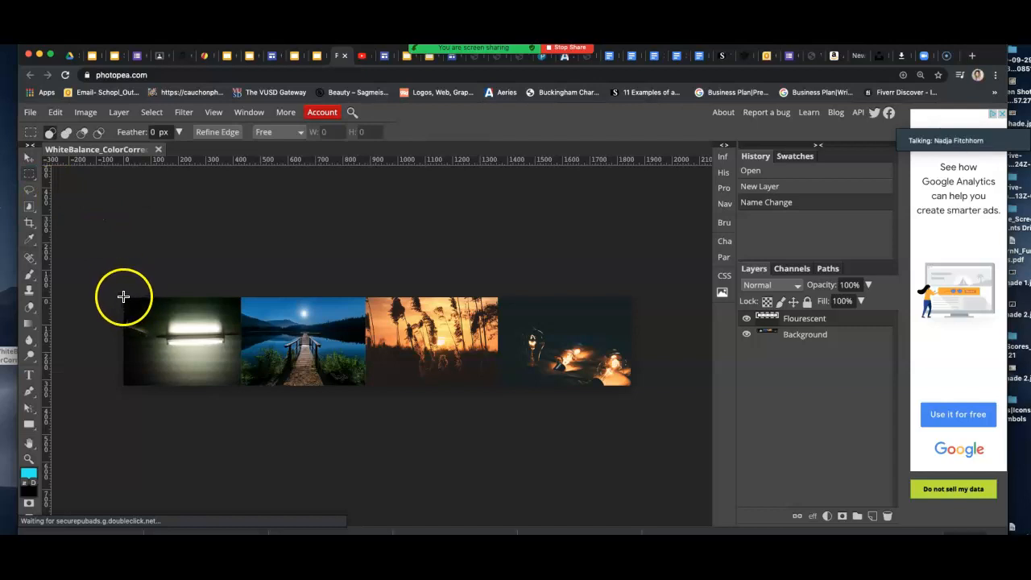
# Draw a rectangular selection around the first, fluorescent-light photo.
pyautogui.moveTo(123, 297); pyautogui.dragTo(240, 386)
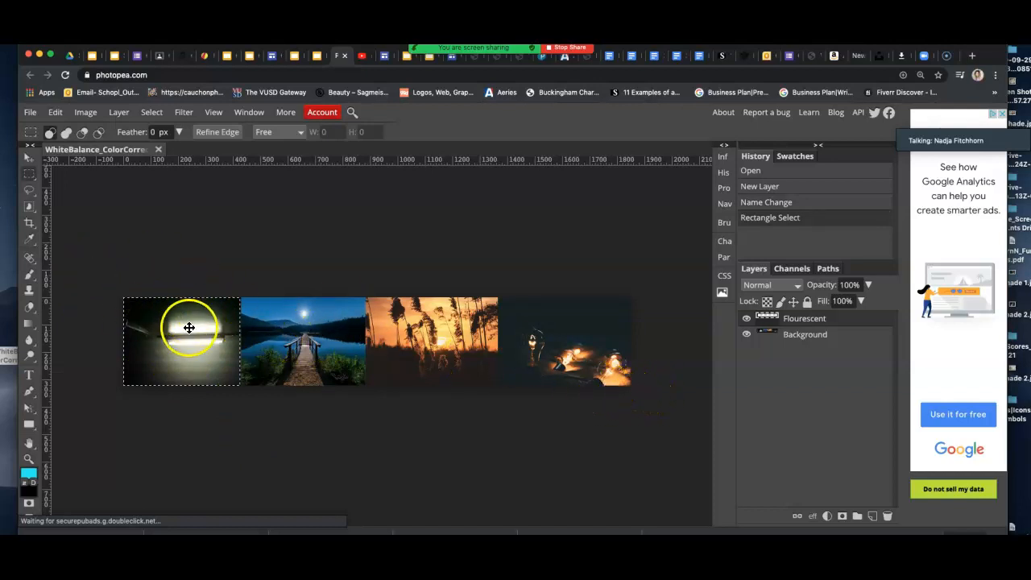
pyautogui.click(88, 115)
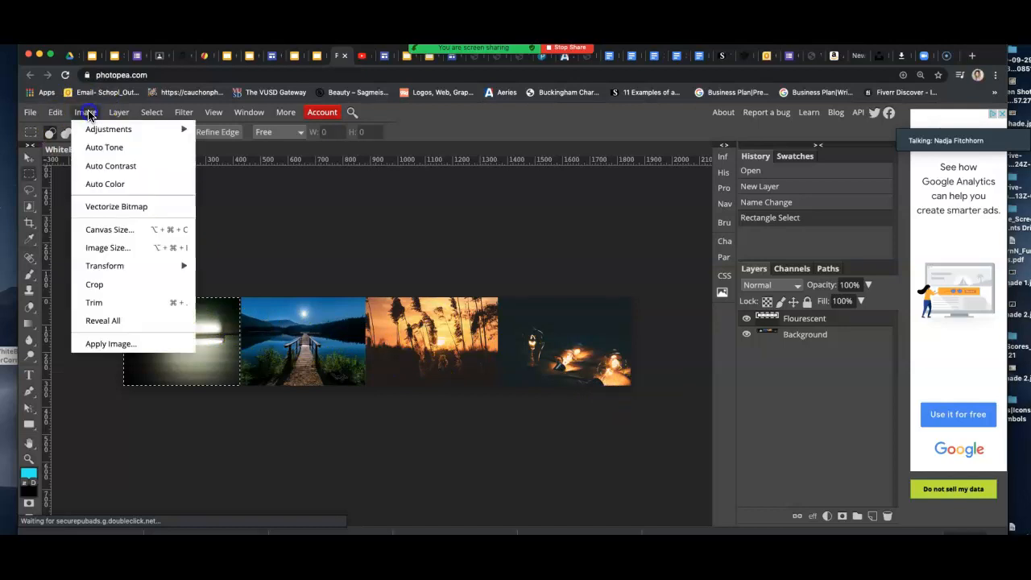
pyautogui.moveTo(103, 134)
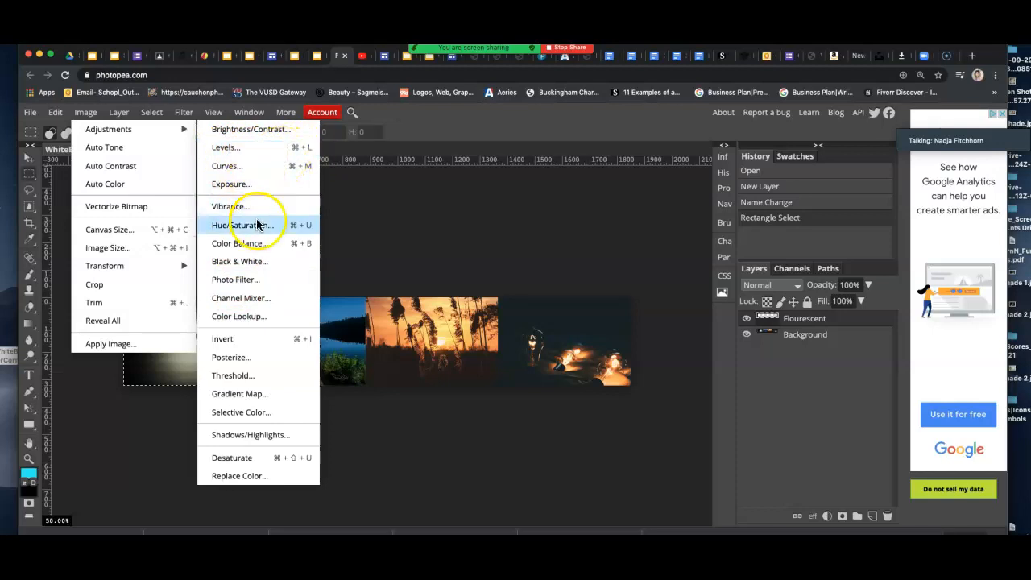
# Apply a pink Photo Filter at 88% density to the selected fluorescent photo.
pyautogui.click(242, 283)
pyautogui.moveTo(219, 207); pyautogui.dragTo(520, 188)
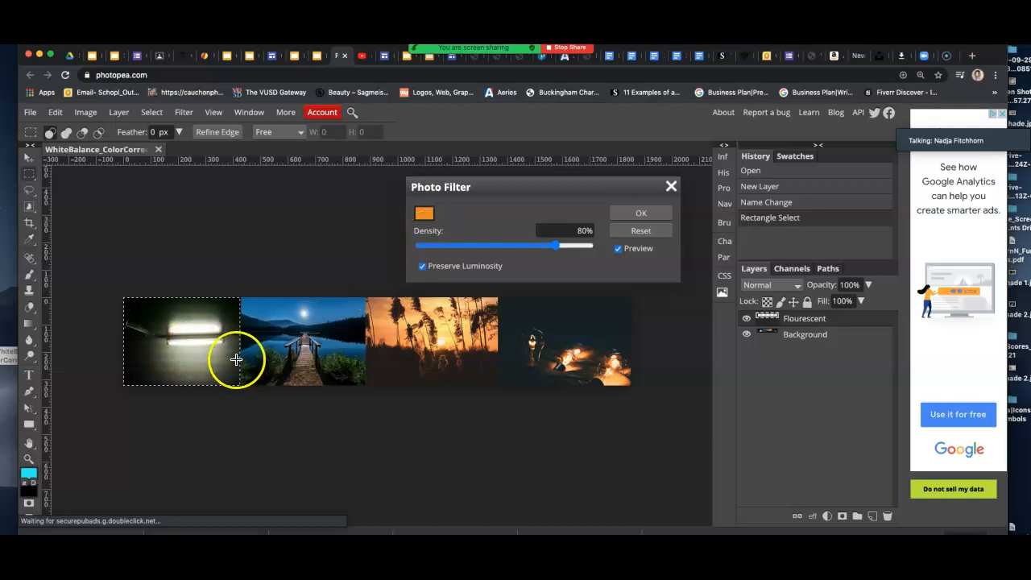
pyautogui.click(425, 214)
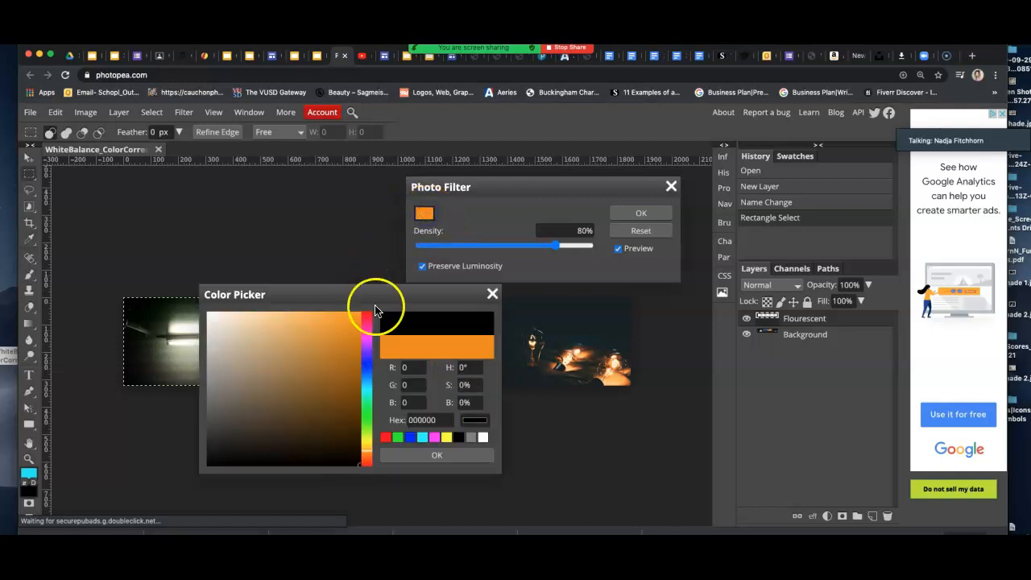
pyautogui.moveTo(345, 297); pyautogui.dragTo(529, 302)
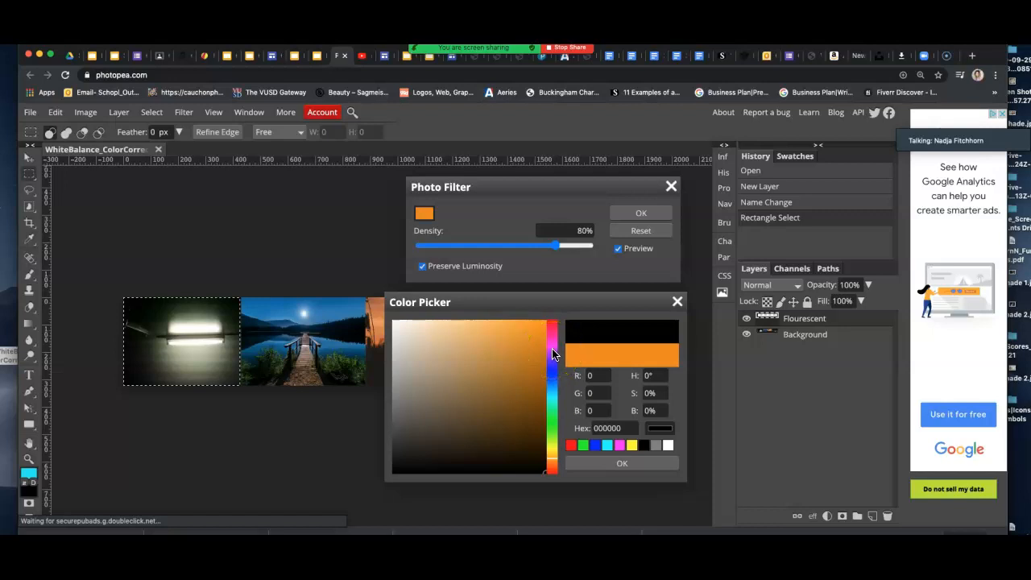
pyautogui.click(552, 341)
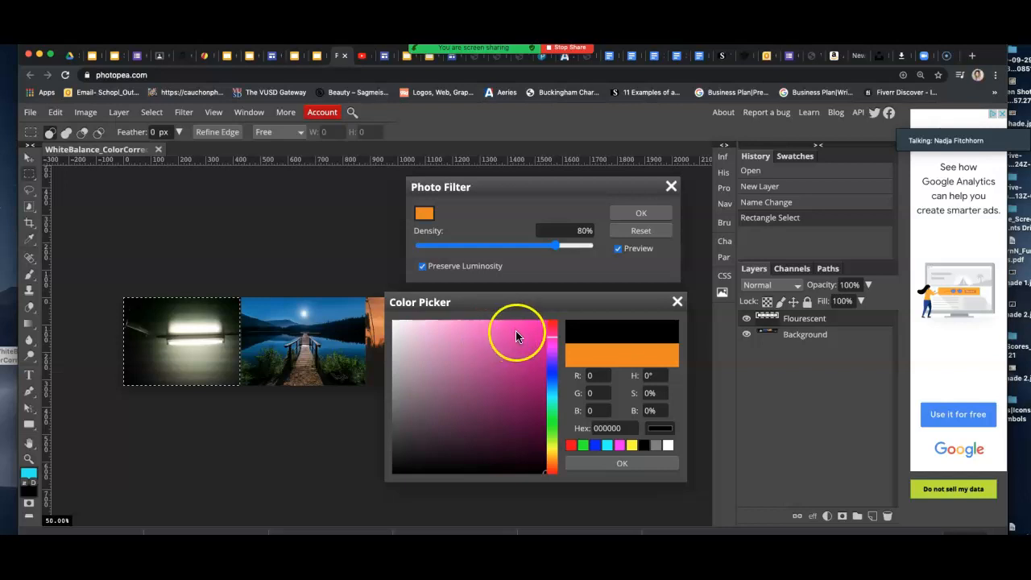
pyautogui.click(516, 332)
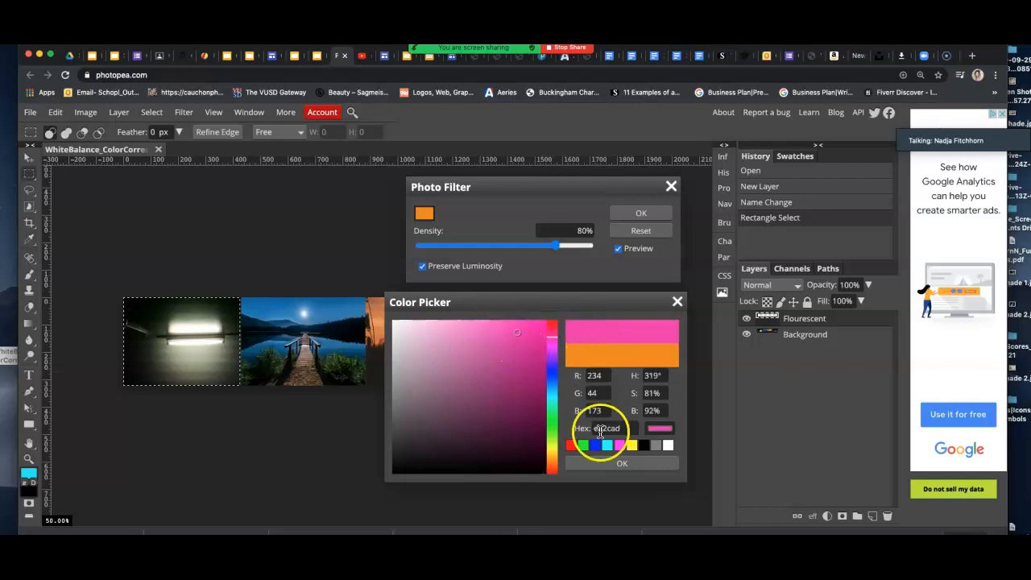
pyautogui.click(607, 465)
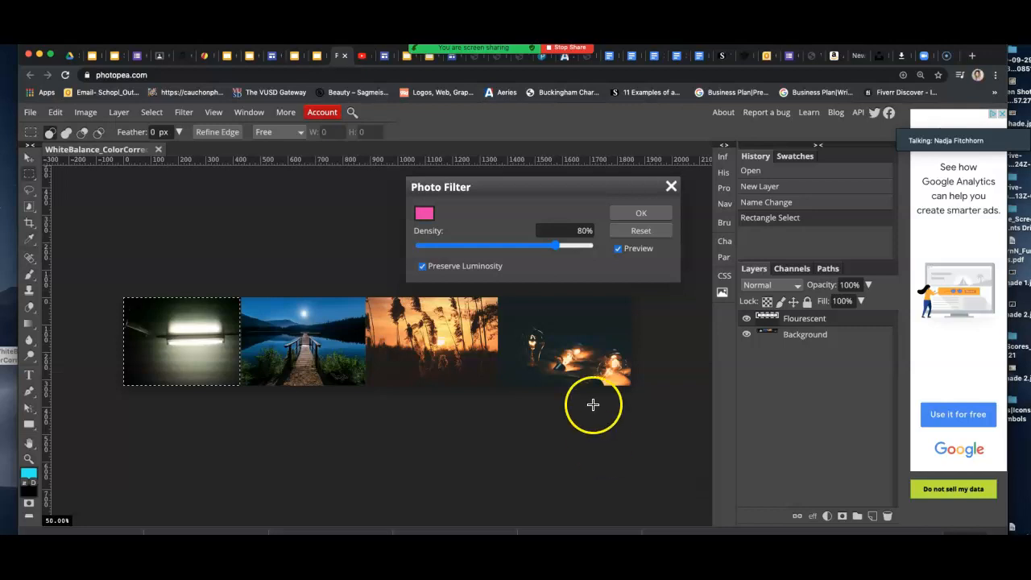
pyautogui.moveTo(569, 243)
pyautogui.mouseDown()
pyautogui.moveTo(478, 249)
pyautogui.moveTo(566, 247)
pyautogui.mouseUp()
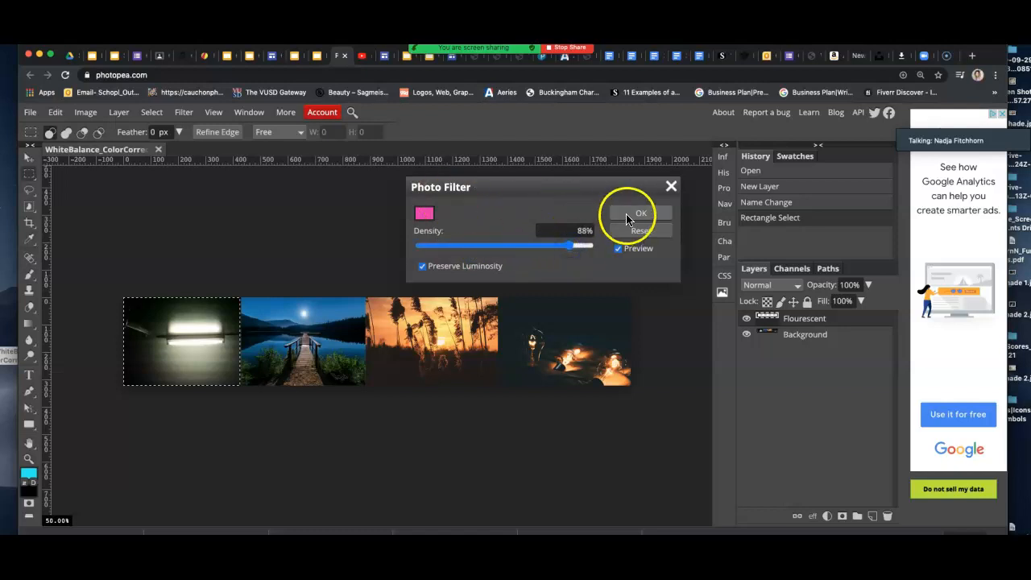
pyautogui.click(424, 213)
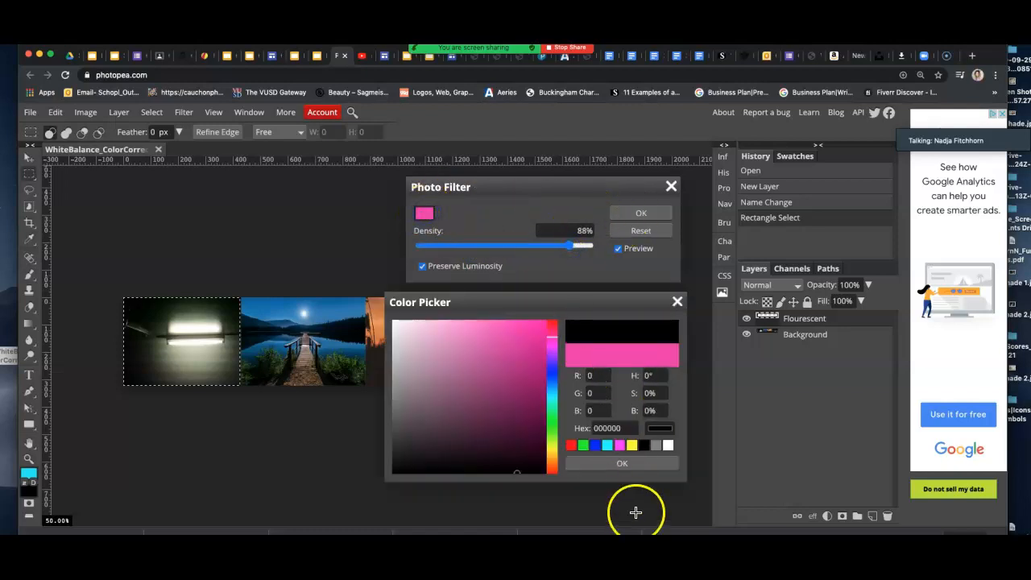
pyautogui.click(622, 464)
pyautogui.click(632, 215)
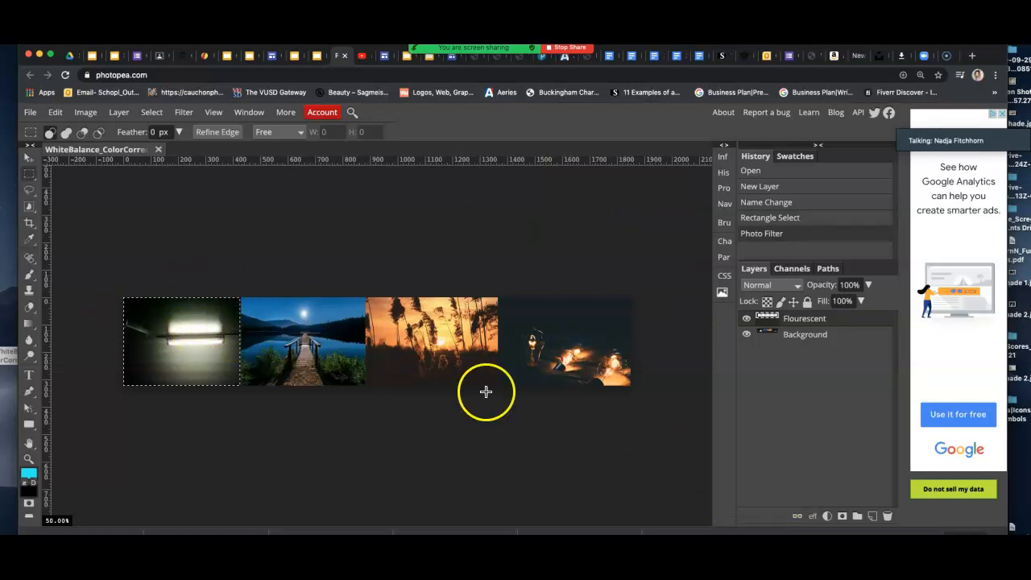
# Add a Photo Filter 1 adjustment layer with a pink colour at 14% density.
pyautogui.click(828, 516)
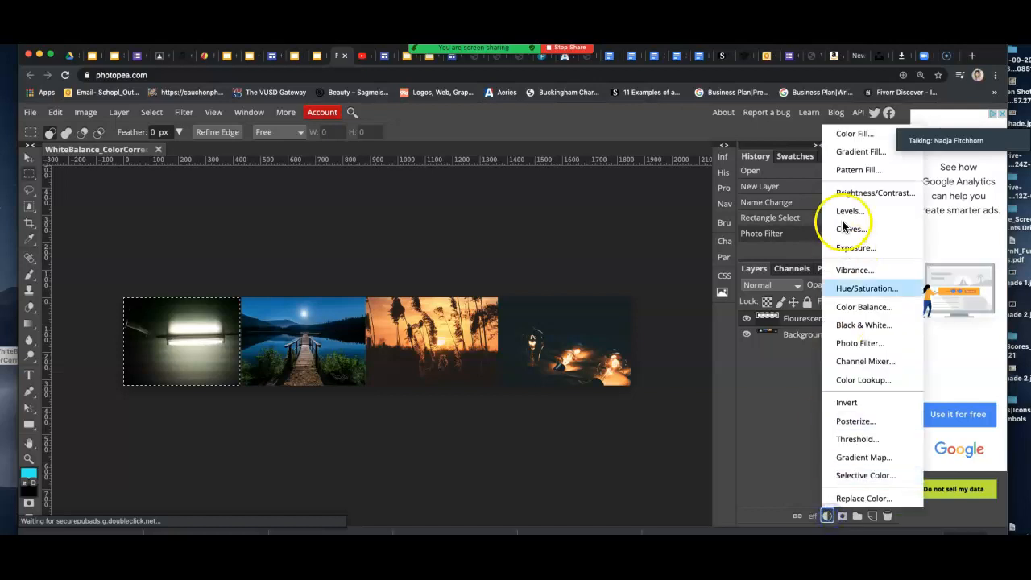
pyautogui.click(861, 345)
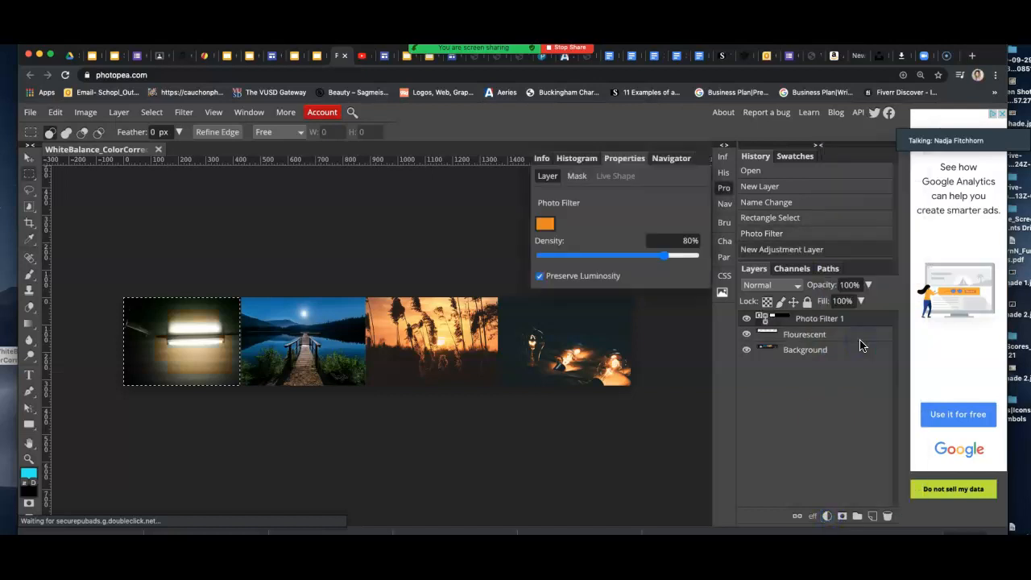
pyautogui.click(546, 225)
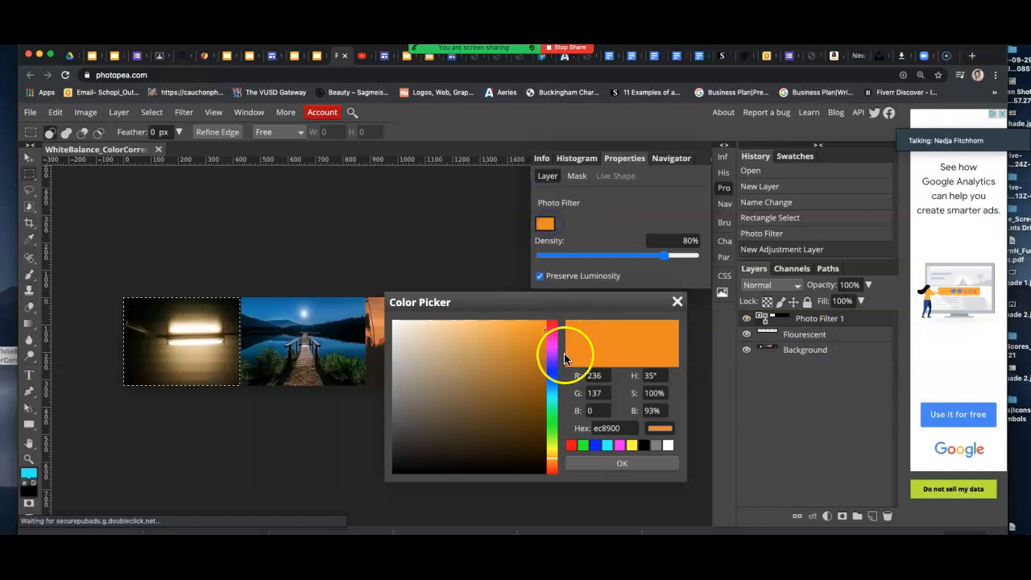
pyautogui.click(552, 346)
pyautogui.click(538, 336)
pyautogui.click(622, 463)
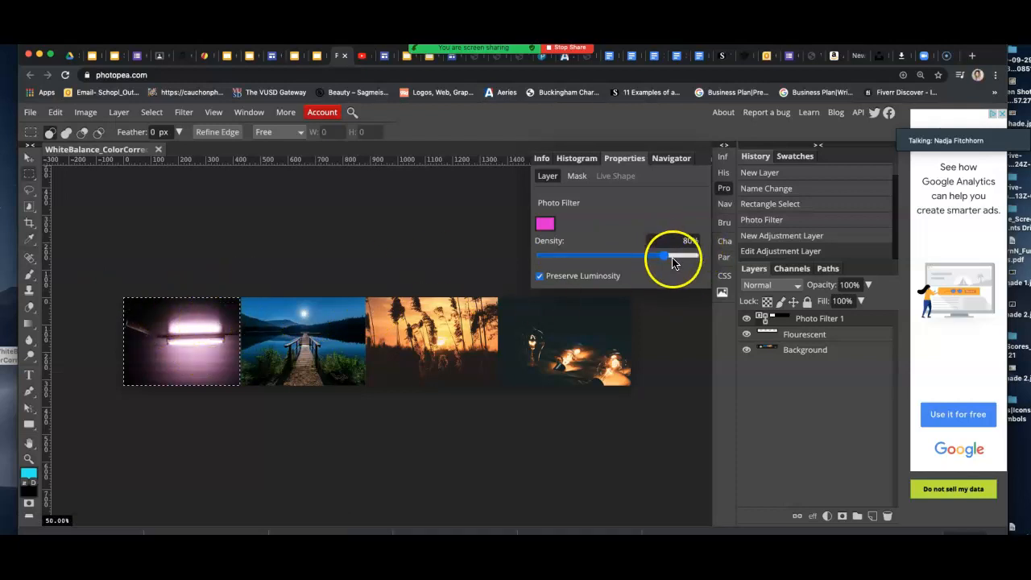
pyautogui.moveTo(660, 260); pyautogui.dragTo(600, 259)
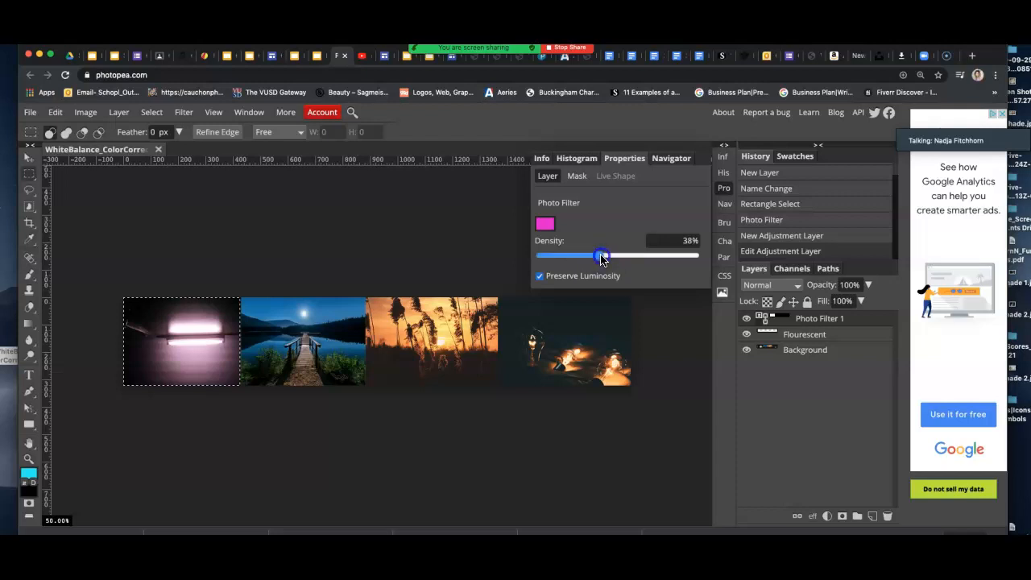
pyautogui.moveTo(533, 259); pyautogui.dragTo(562, 259)
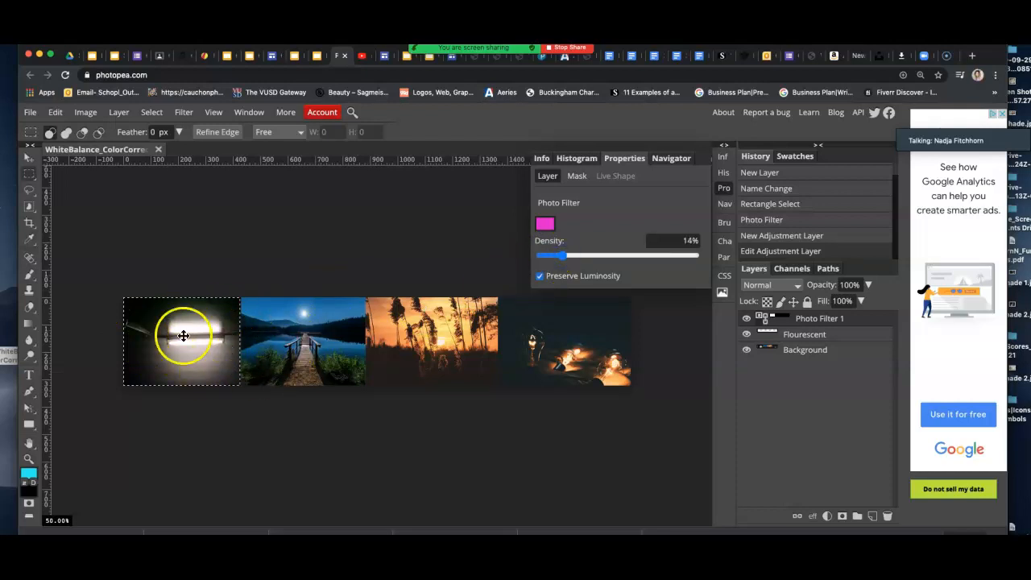
pyautogui.click(748, 319)
# Add Layer 1 above Background and rectangle-select the second, moonlit dock photo.
pyautogui.click(820, 355)
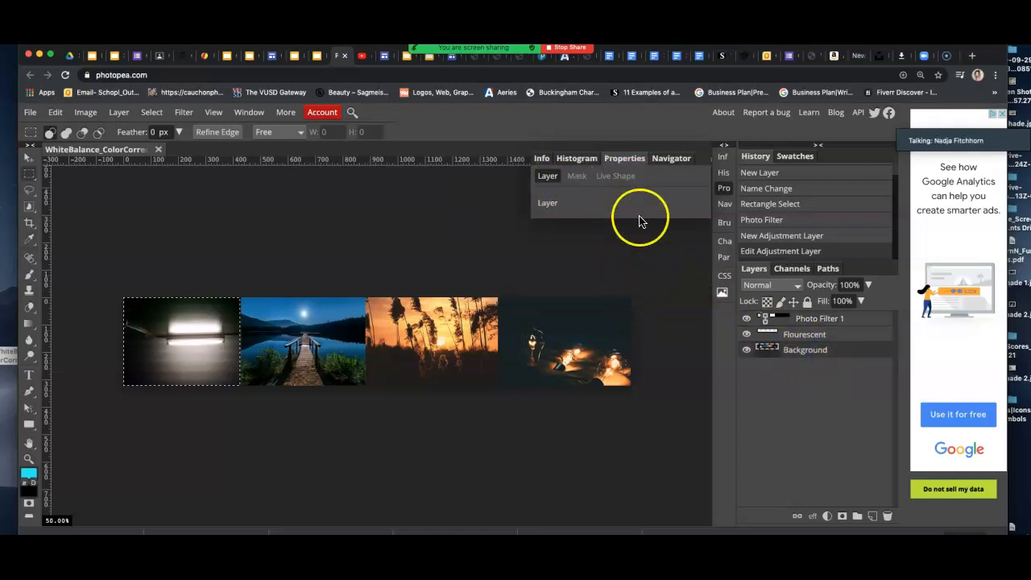
pyautogui.click(873, 516)
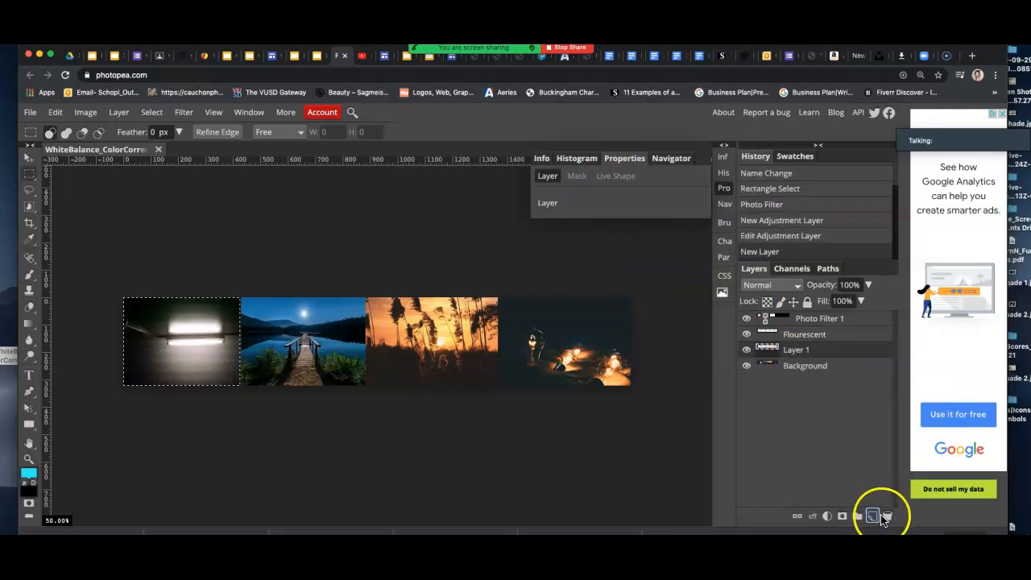
pyautogui.rightClick(29, 175)
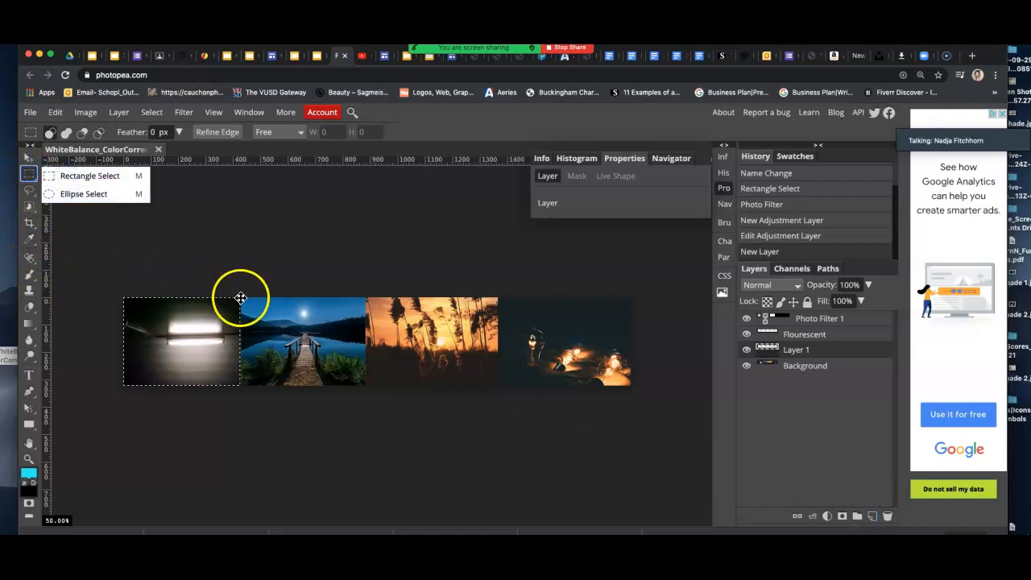
pyautogui.click(115, 175)
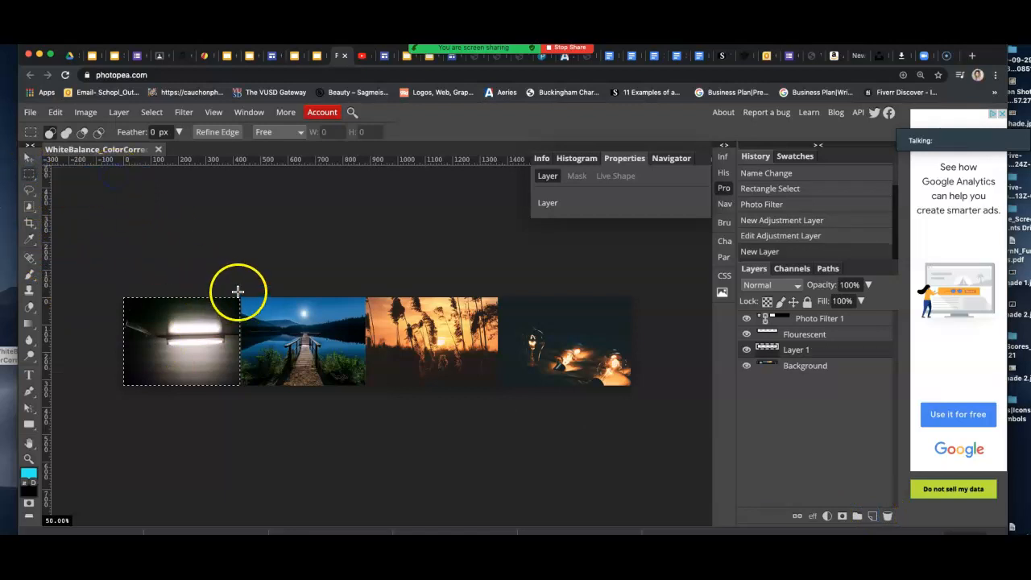
pyautogui.moveTo(241, 298); pyautogui.dragTo(365, 386)
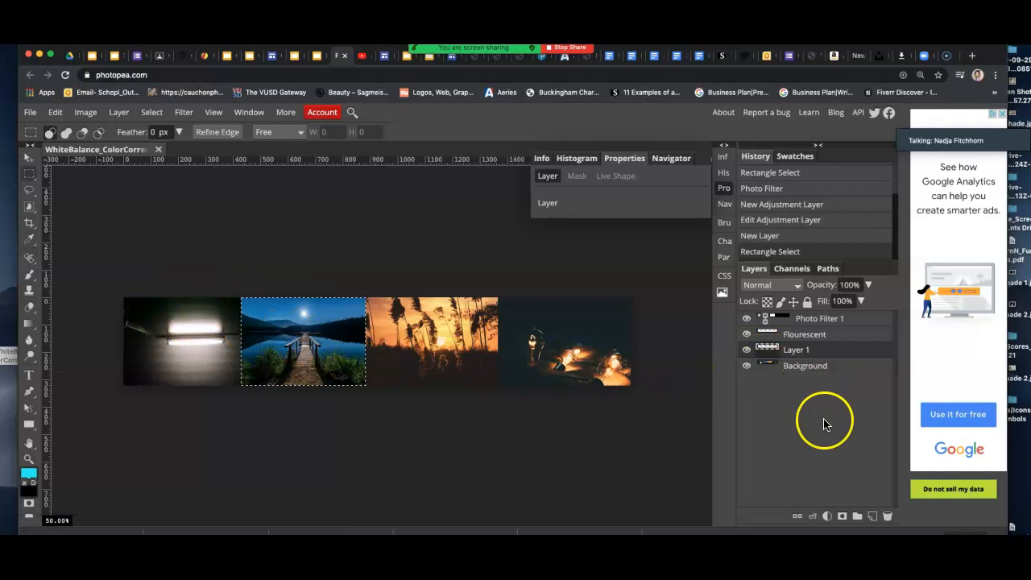
# Add an orange Photo Filter 2 adjustment layer at 28% density, then an empty Layer 2.
pyautogui.click(827, 516)
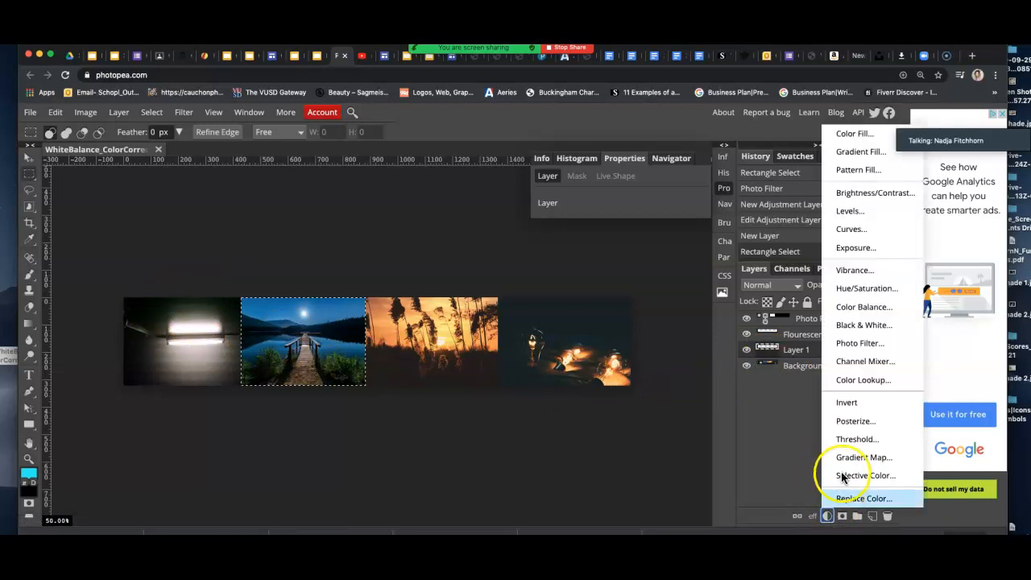
pyautogui.click(855, 344)
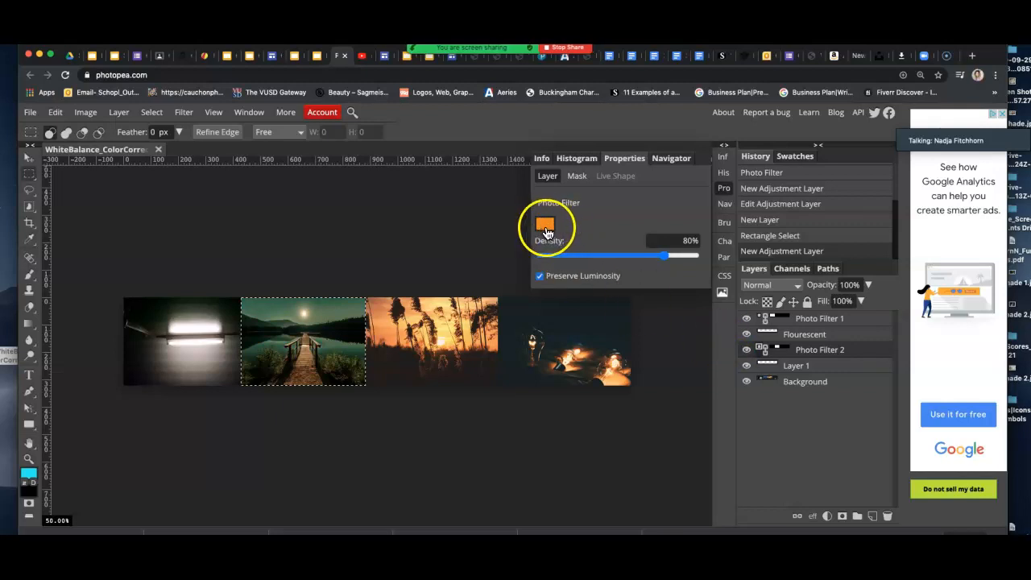
pyautogui.moveTo(645, 253); pyautogui.dragTo(574, 263)
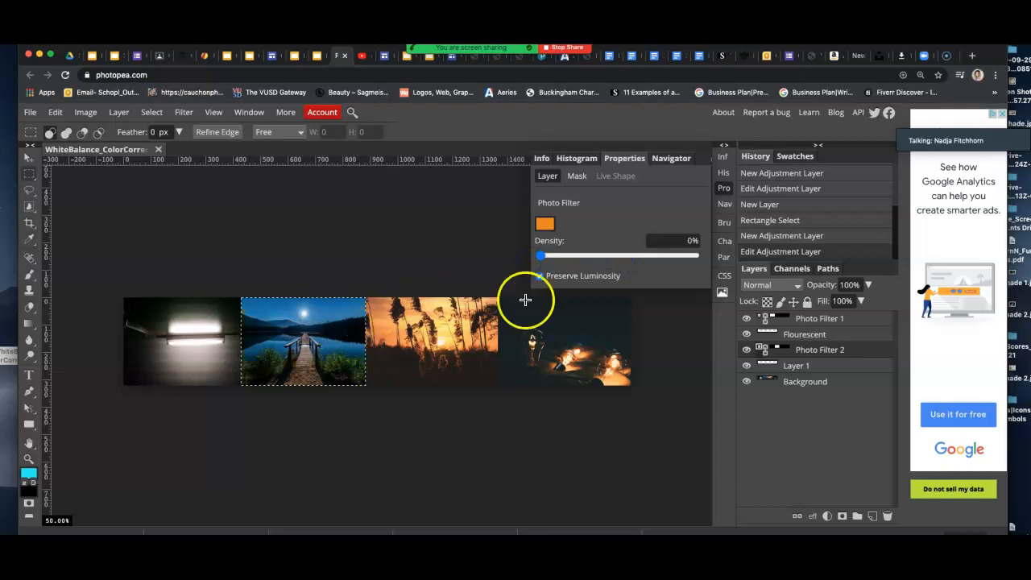
pyautogui.moveTo(546, 260); pyautogui.dragTo(694, 262)
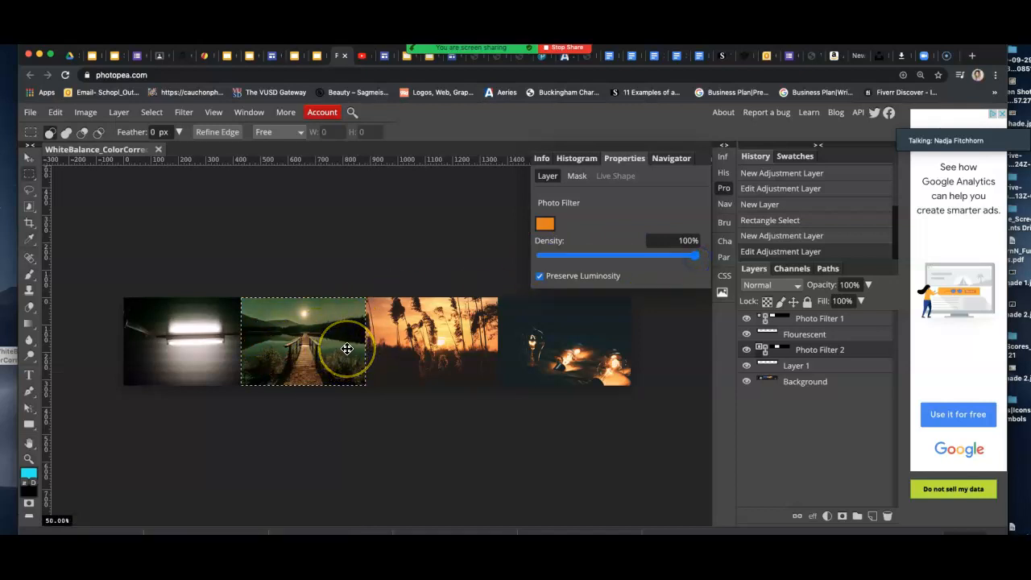
pyautogui.moveTo(695, 255); pyautogui.dragTo(662, 260)
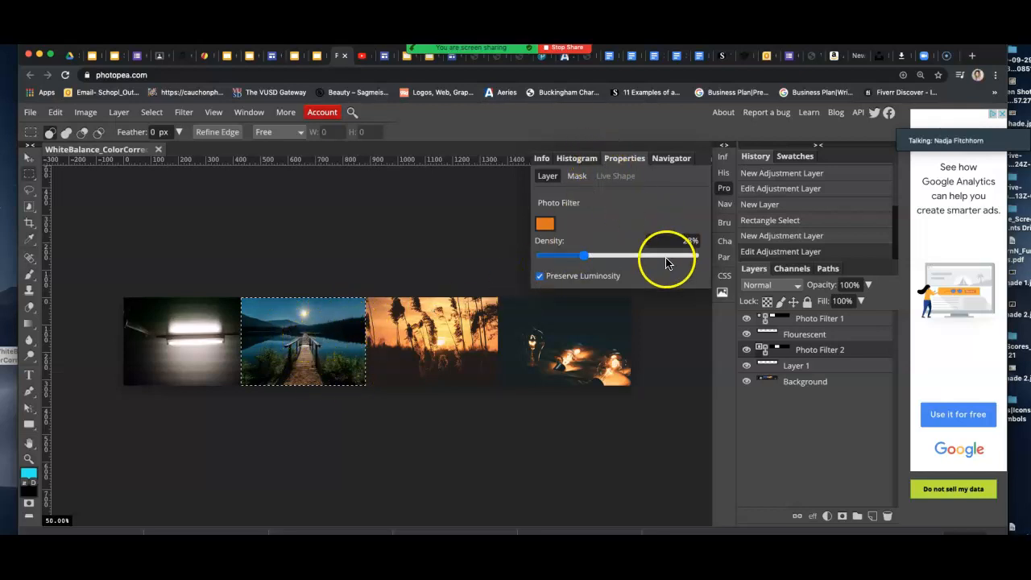
pyautogui.click(873, 516)
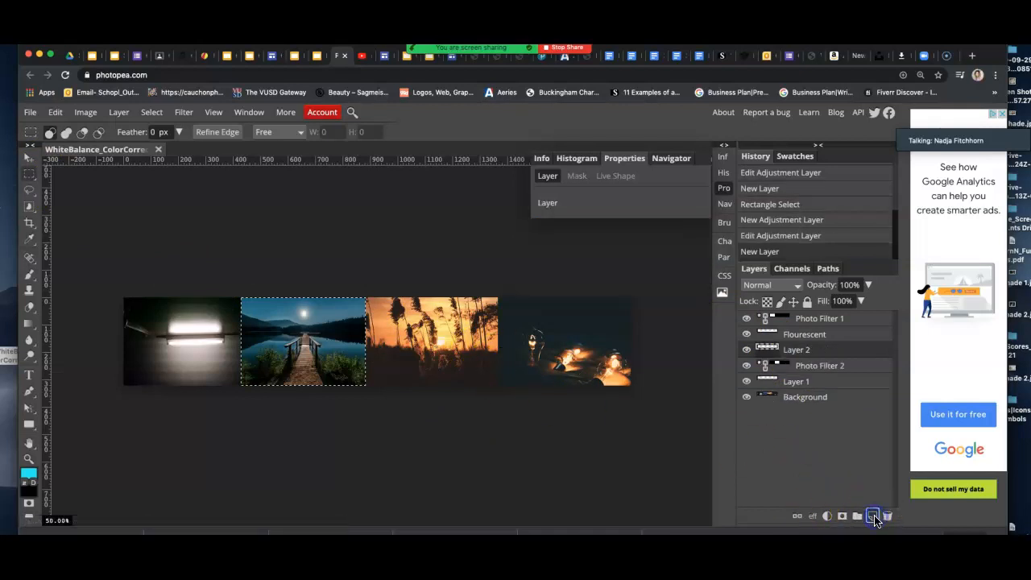
# Draw a rectangular selection around the third, sunset reeds photo.
pyautogui.rightClick(31, 175)
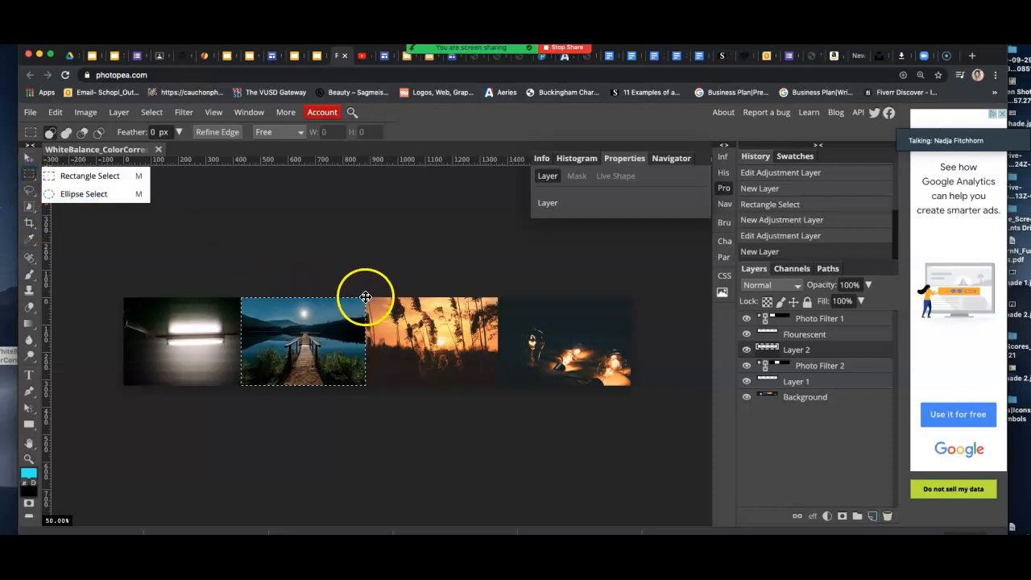
pyautogui.moveTo(366, 297); pyautogui.dragTo(497, 385)
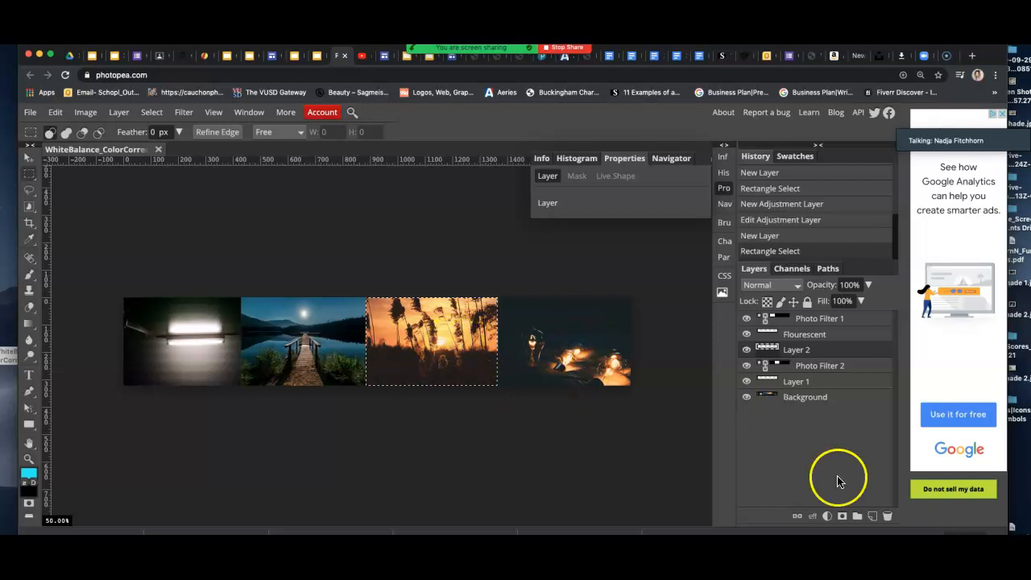
# Add a Photo Filter adjustment layer tinting the reeds photo blue at 25% density.
pyautogui.click(828, 517)
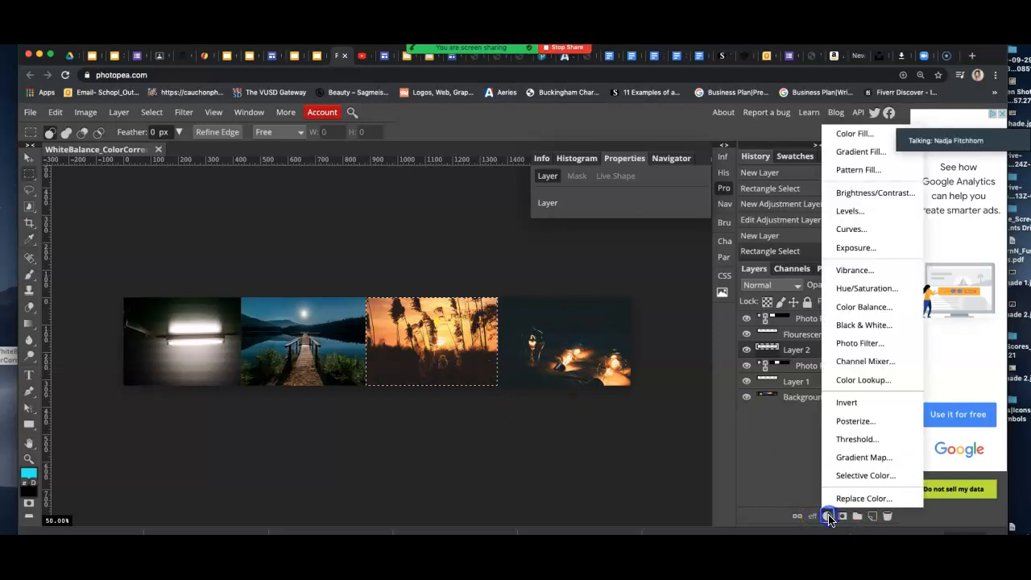
pyautogui.click(850, 344)
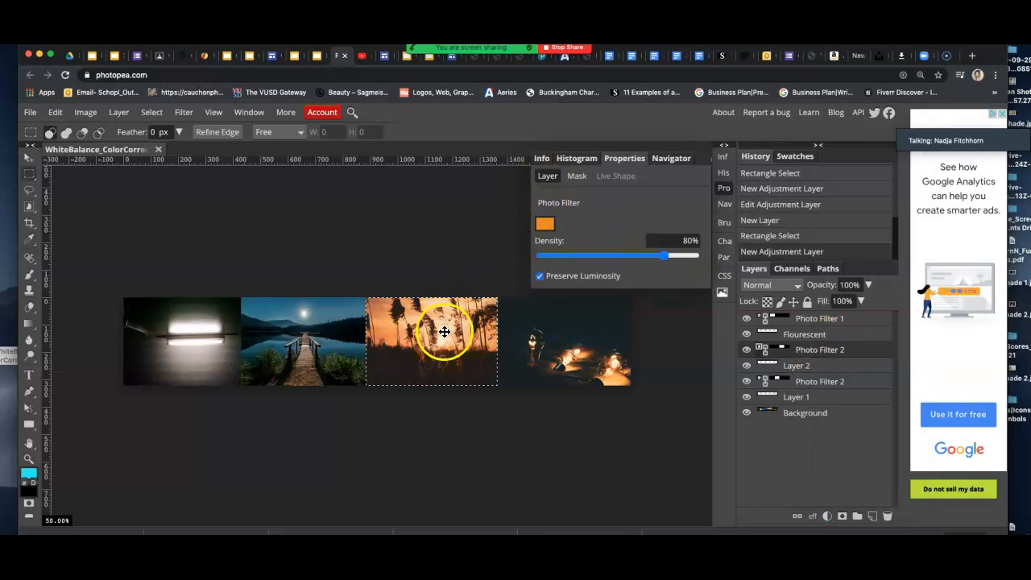
pyautogui.moveTo(666, 259); pyautogui.dragTo(523, 268)
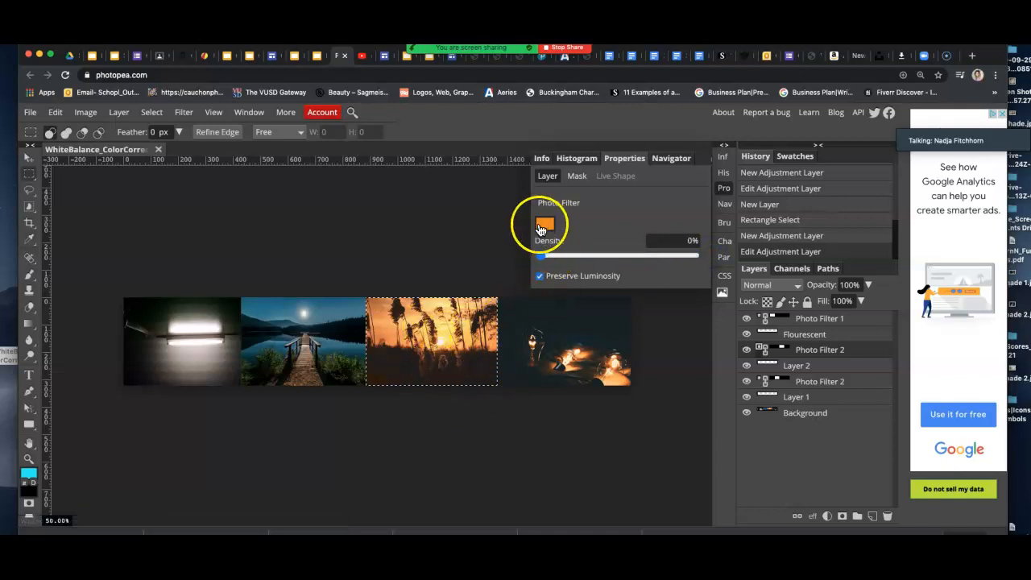
pyautogui.moveTo(545, 260); pyautogui.dragTo(687, 271)
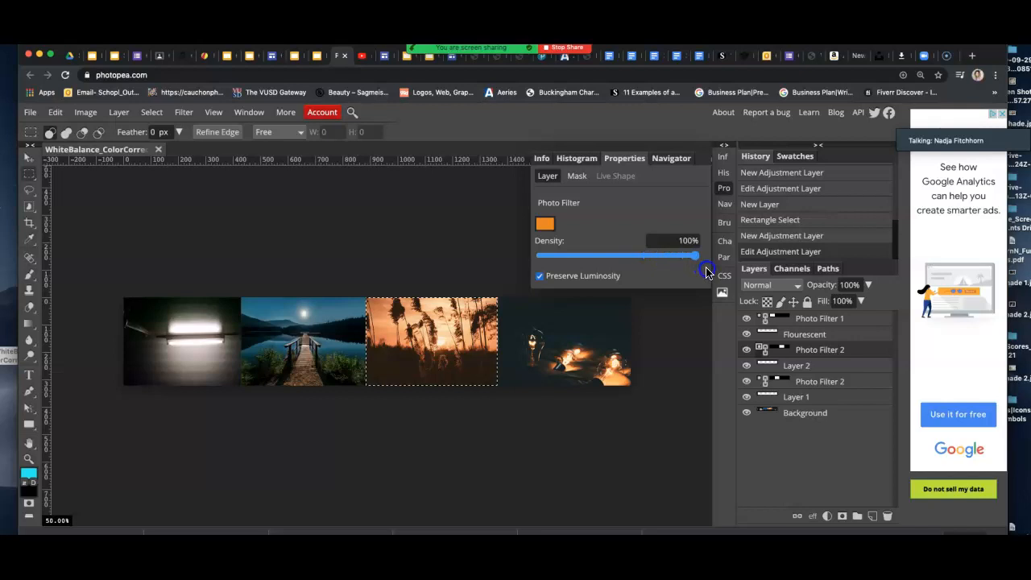
pyautogui.moveTo(656, 273); pyautogui.dragTo(602, 260)
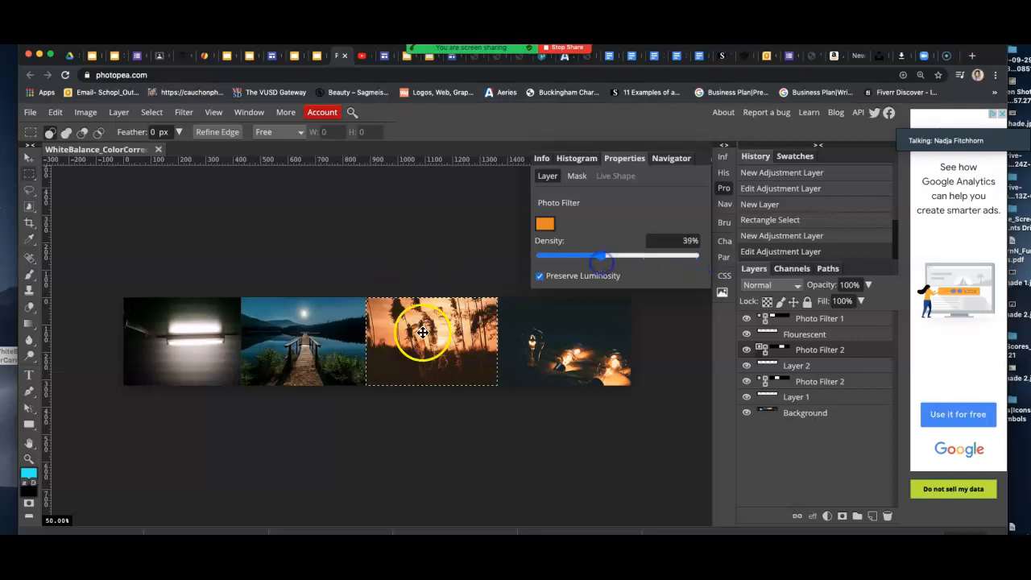
pyautogui.click(547, 230)
pyautogui.moveTo(559, 298); pyautogui.dragTo(733, 304)
pyautogui.moveTo(704, 363); pyautogui.dragTo(705, 375)
pyautogui.click(693, 335)
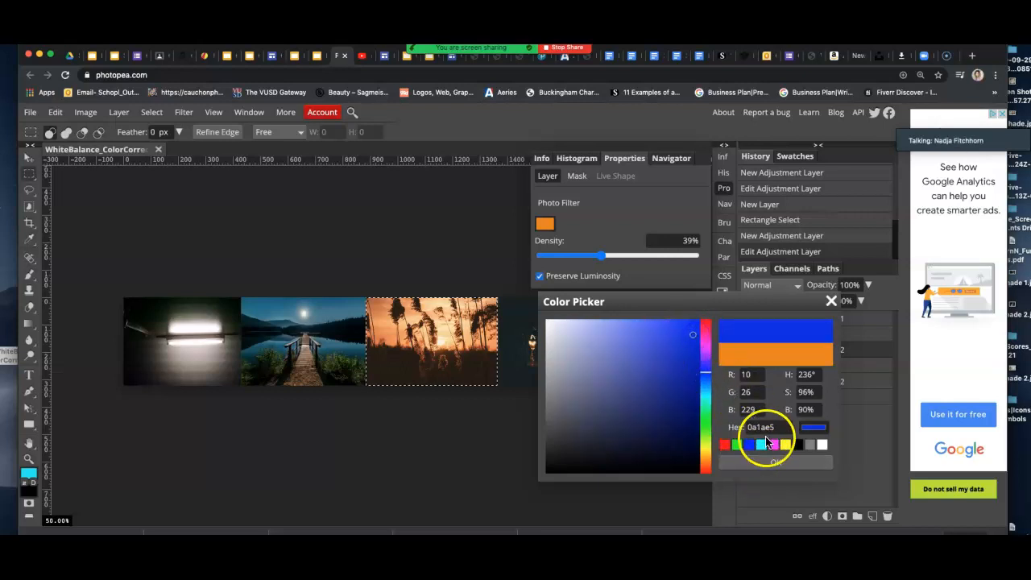
pyautogui.click(773, 462)
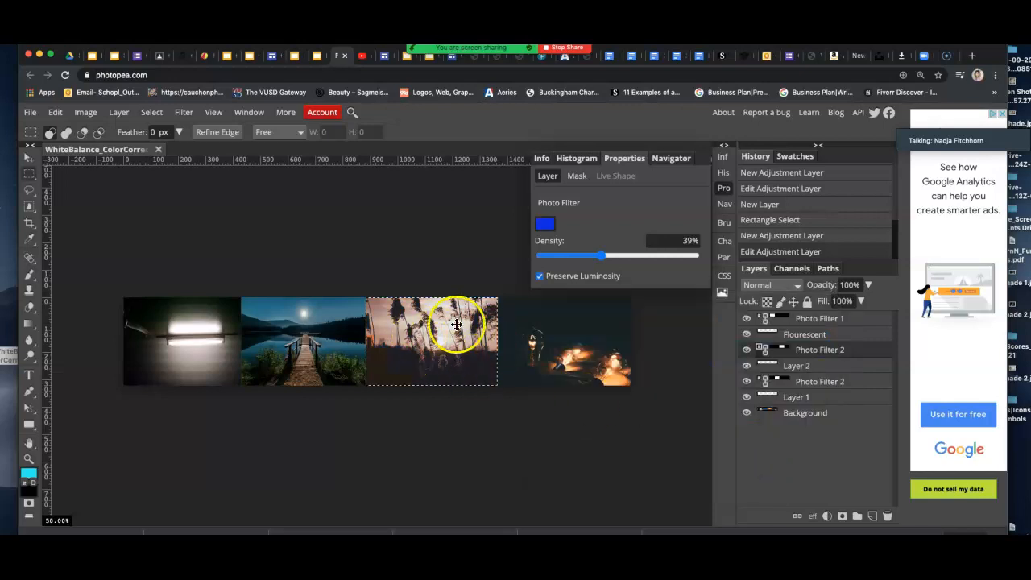
pyautogui.moveTo(604, 256); pyautogui.dragTo(705, 265)
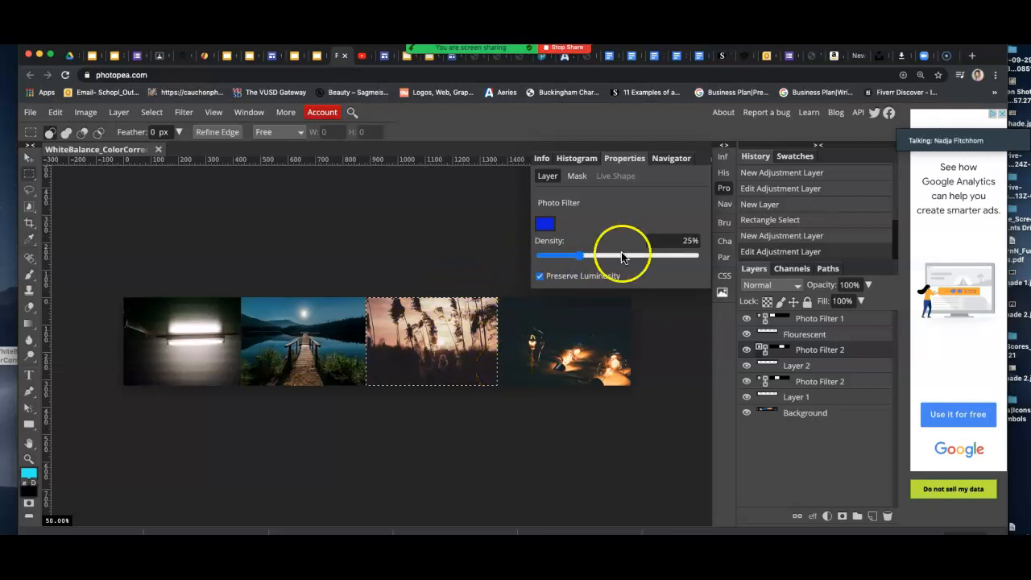
# Add Layer 3 and rectangle-select the fourth photo of glowing bulbs.
pyautogui.click(872, 516)
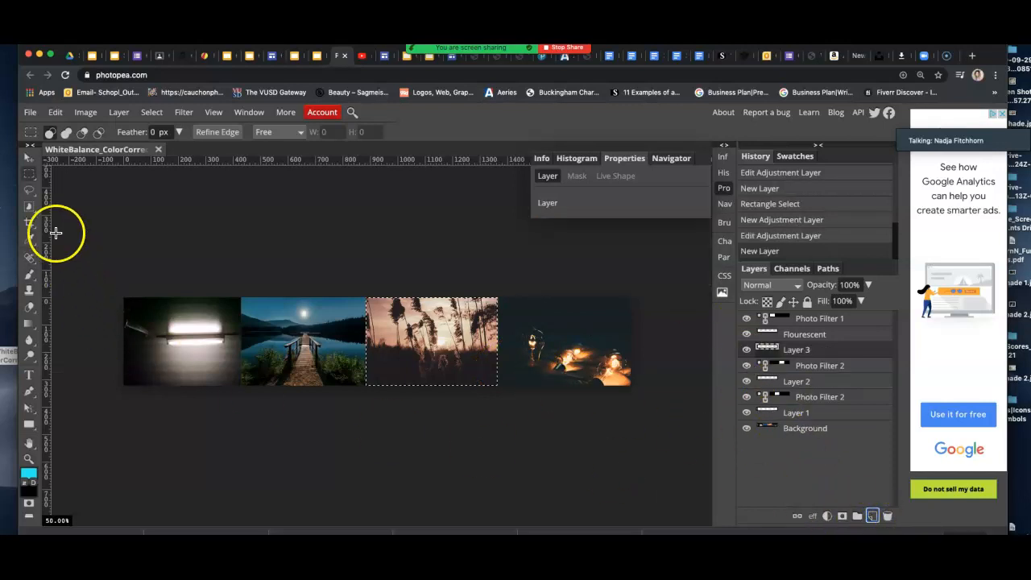
pyautogui.click(29, 173)
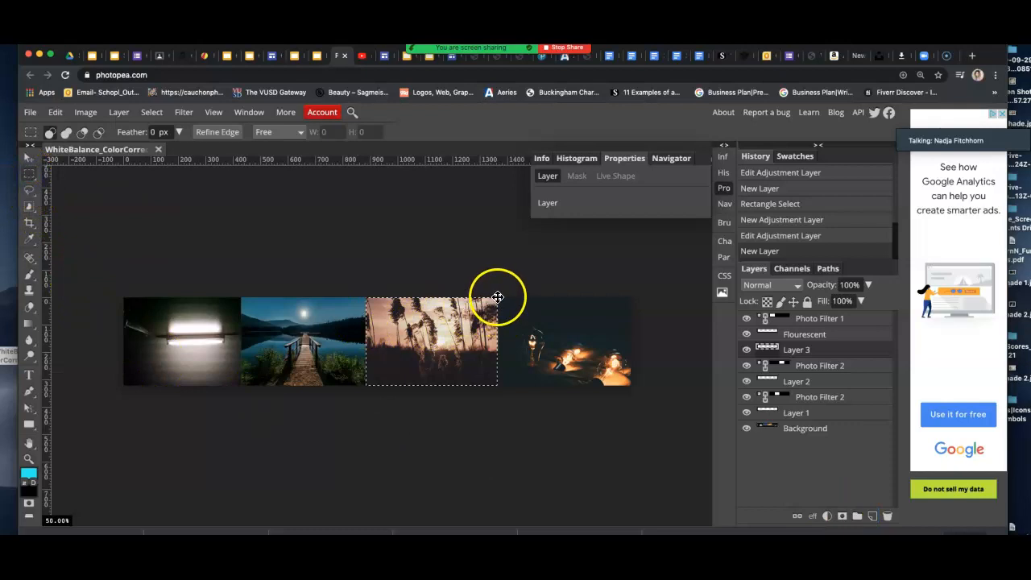
pyautogui.moveTo(498, 298); pyautogui.dragTo(634, 384)
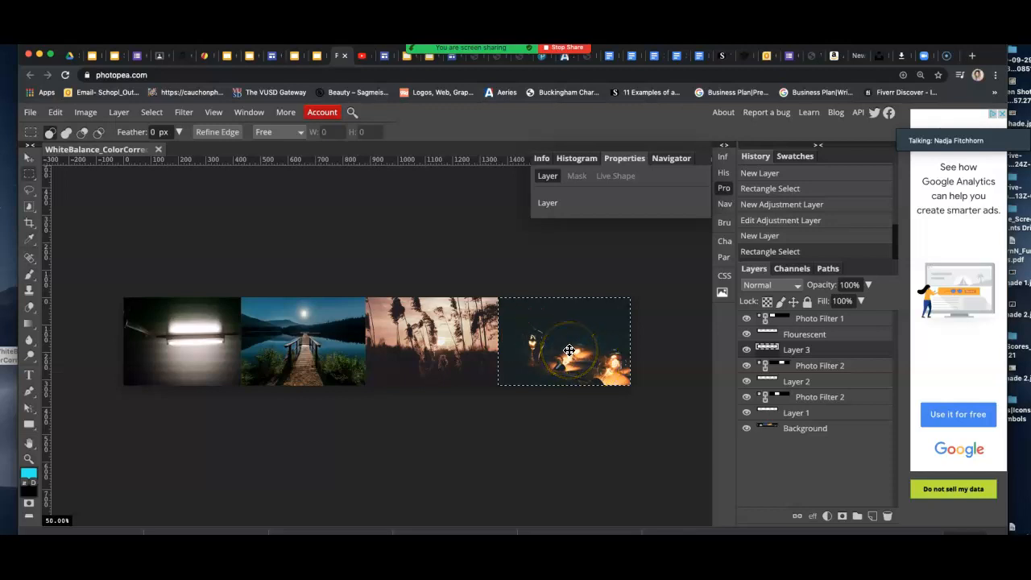
# Add a Photo Filter adjustment layer in blue 00b4ec at 44% density.
pyautogui.click(827, 516)
pyautogui.click(852, 345)
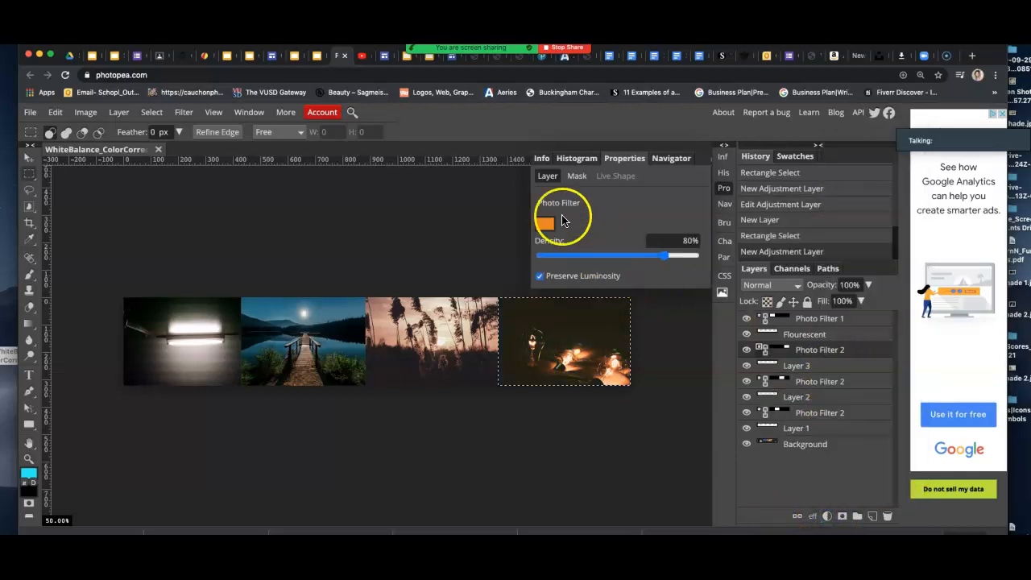
pyautogui.click(544, 225)
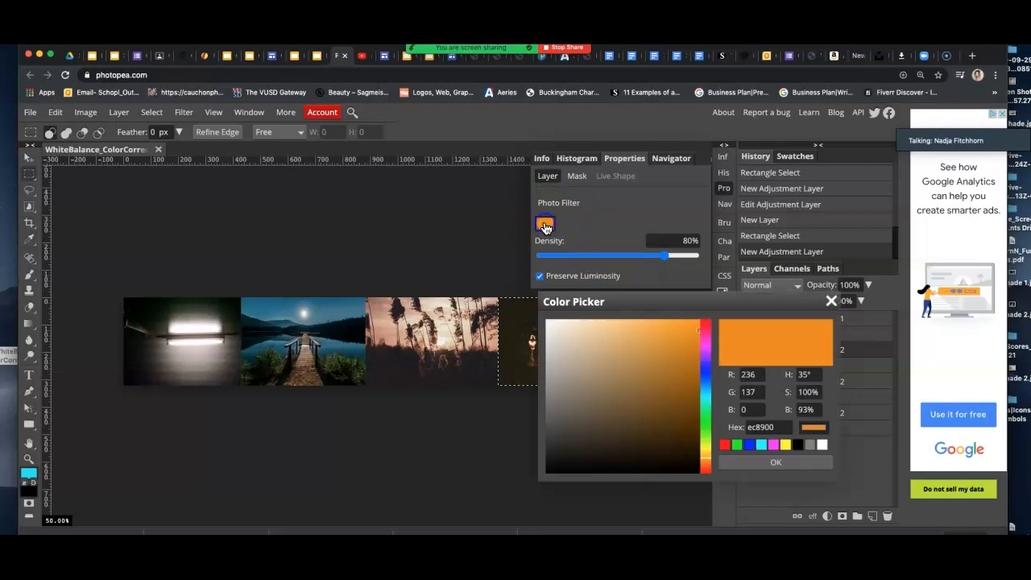
pyautogui.click(707, 392)
pyautogui.click(671, 347)
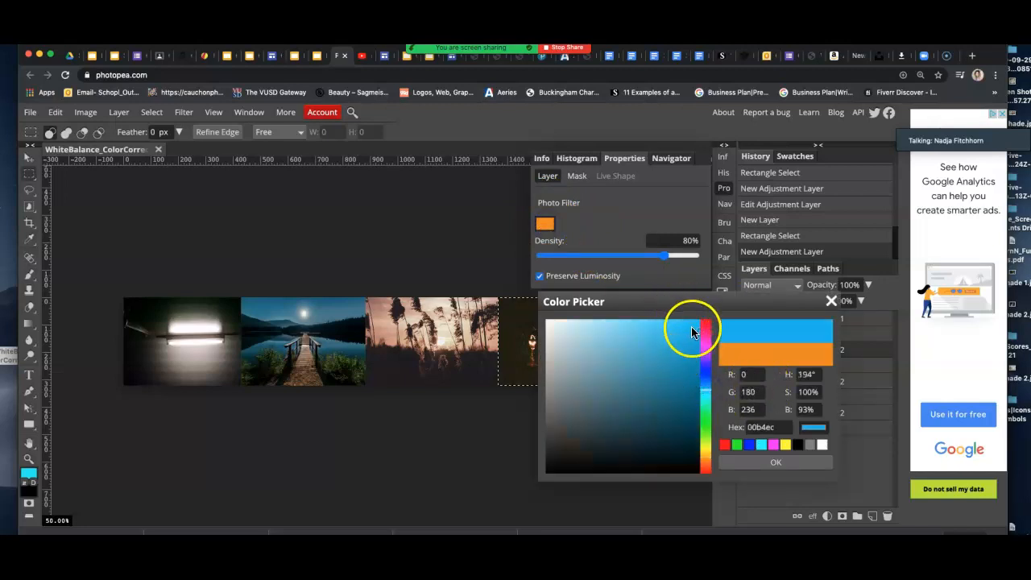
pyautogui.click(775, 463)
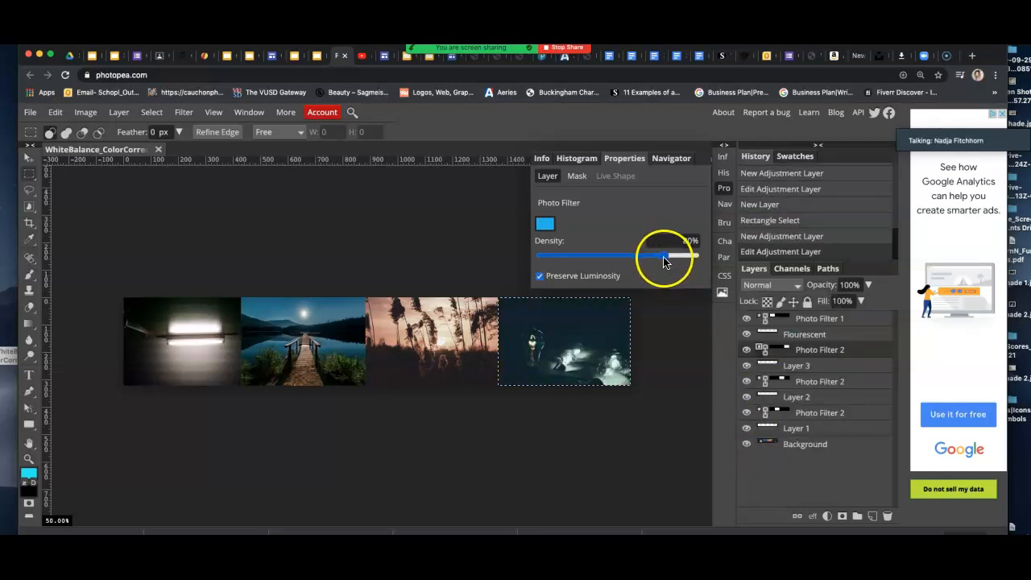
pyautogui.moveTo(665, 259); pyautogui.dragTo(642, 258)
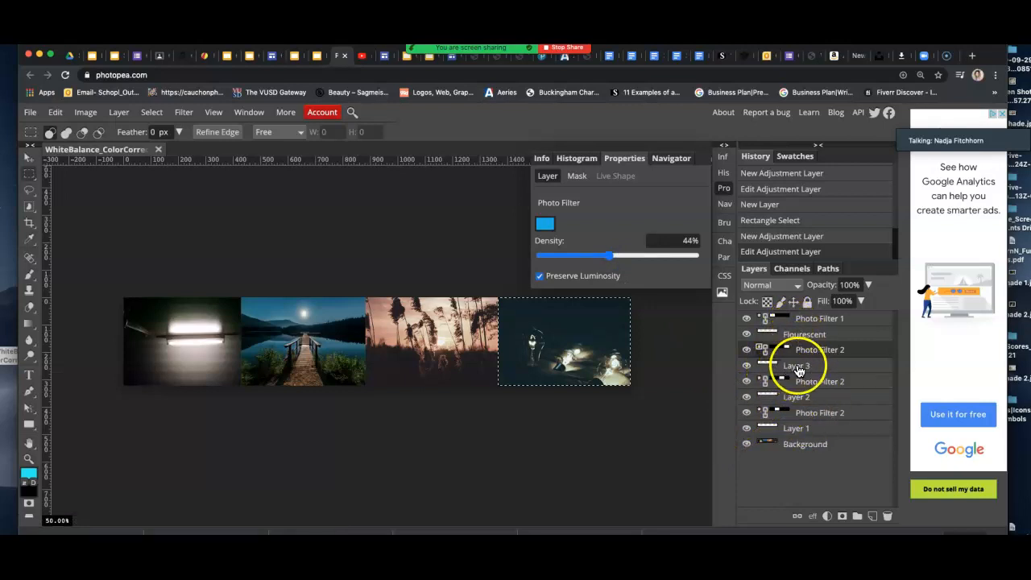
# Rename Layer 3, Layer 2 and Layer 1 to Blue, Sunset and Bulbs, then clear the selection.
pyautogui.click(797, 369)
pyautogui.doubleClick(797, 370)
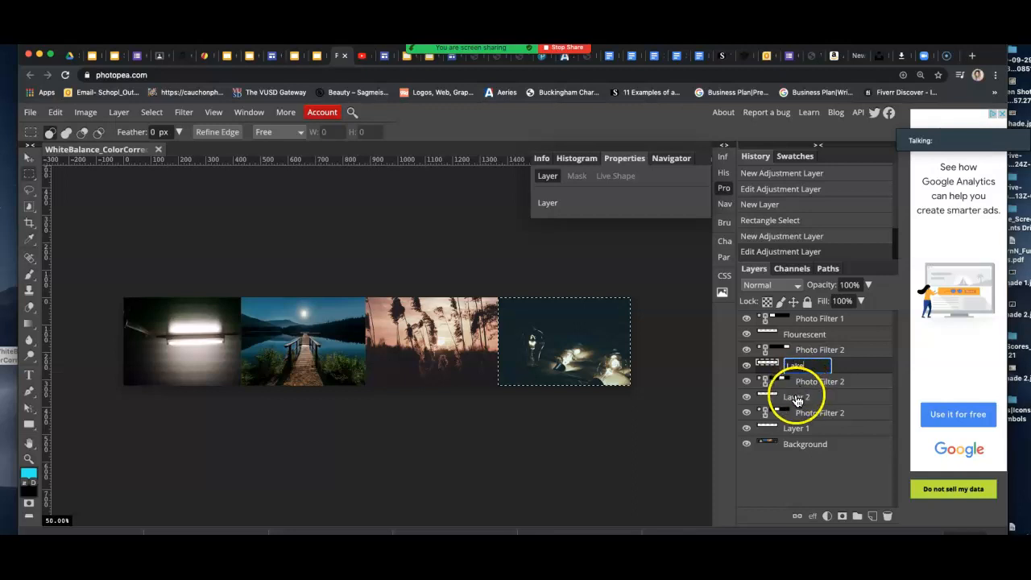
pyautogui.doubleClick(789, 367)
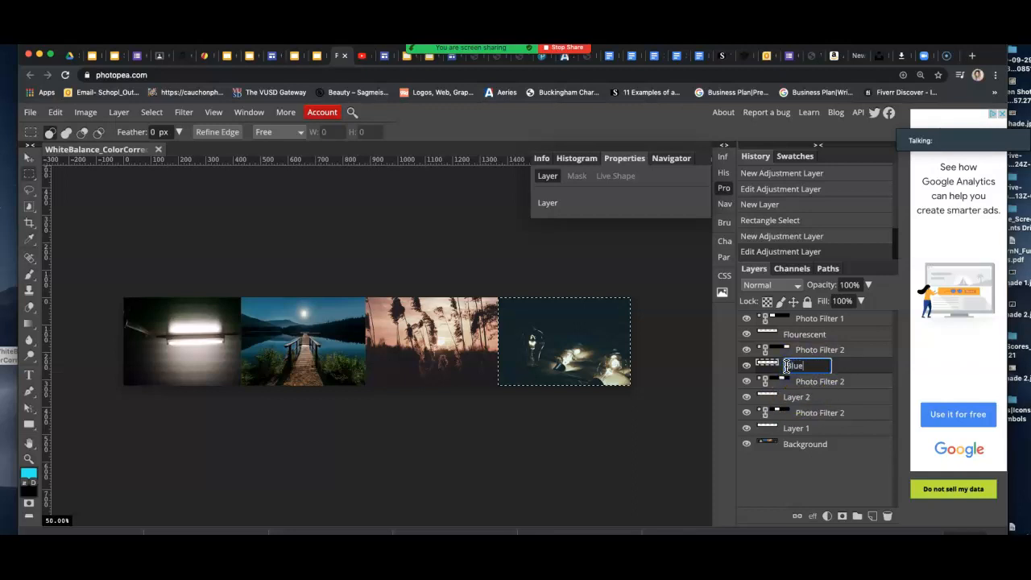
pyautogui.click(797, 397)
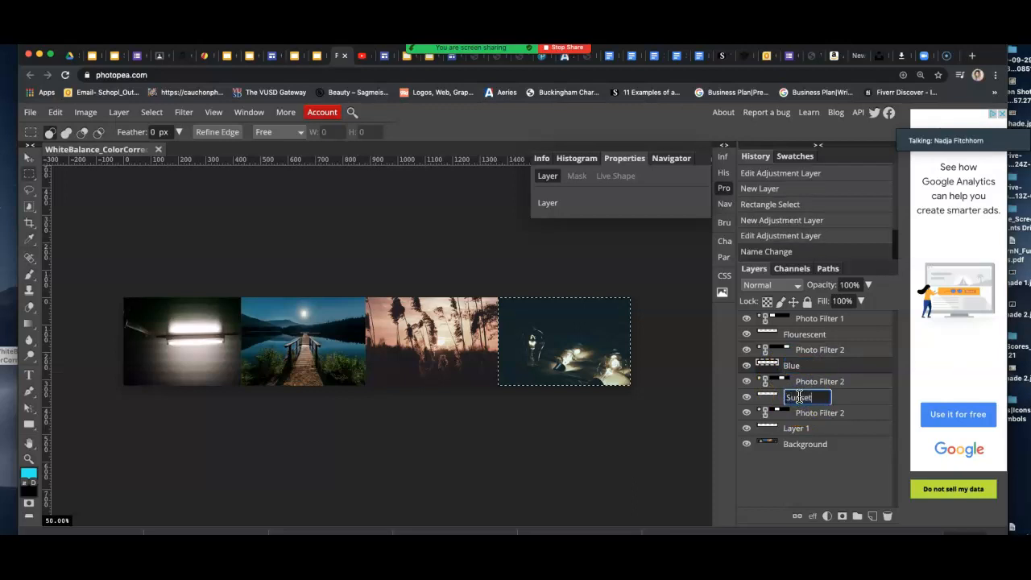
pyautogui.doubleClick(800, 429)
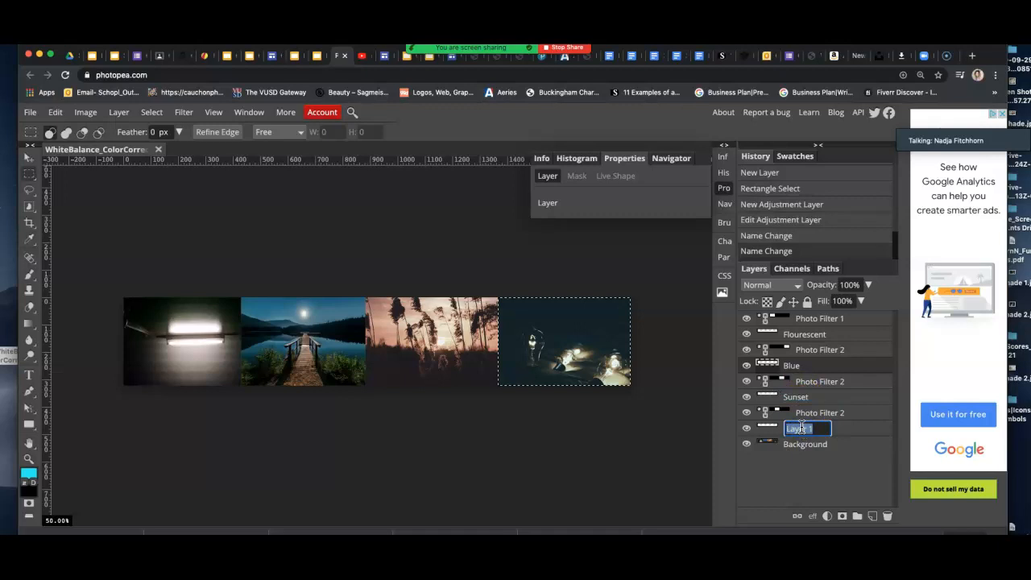
pyautogui.click(652, 394)
# Toggle visibility of the Bulbs layer and each Photo Filter layer to compare the corrections.
pyautogui.click(746, 428)
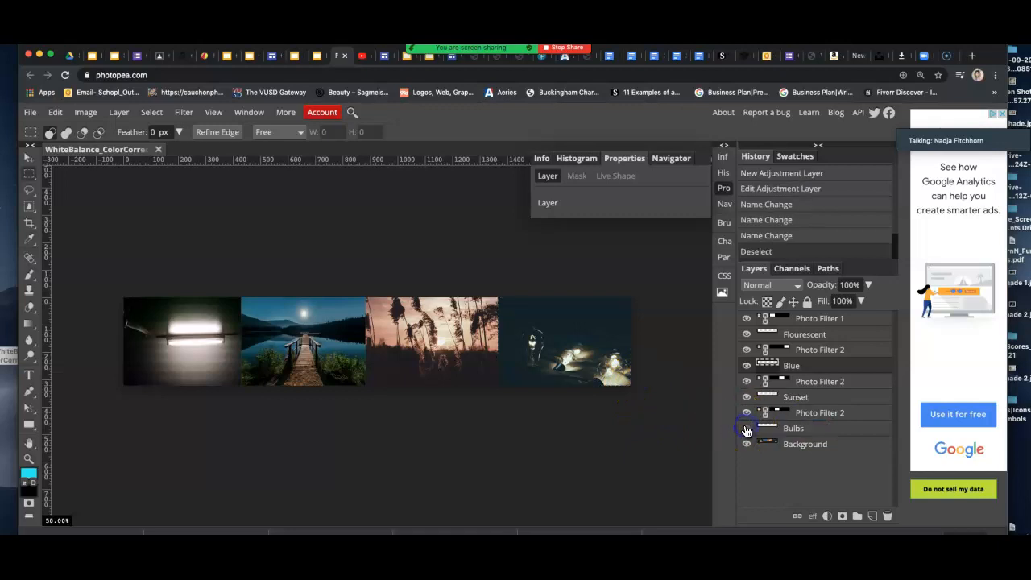
pyautogui.click(746, 413)
pyautogui.click(746, 381)
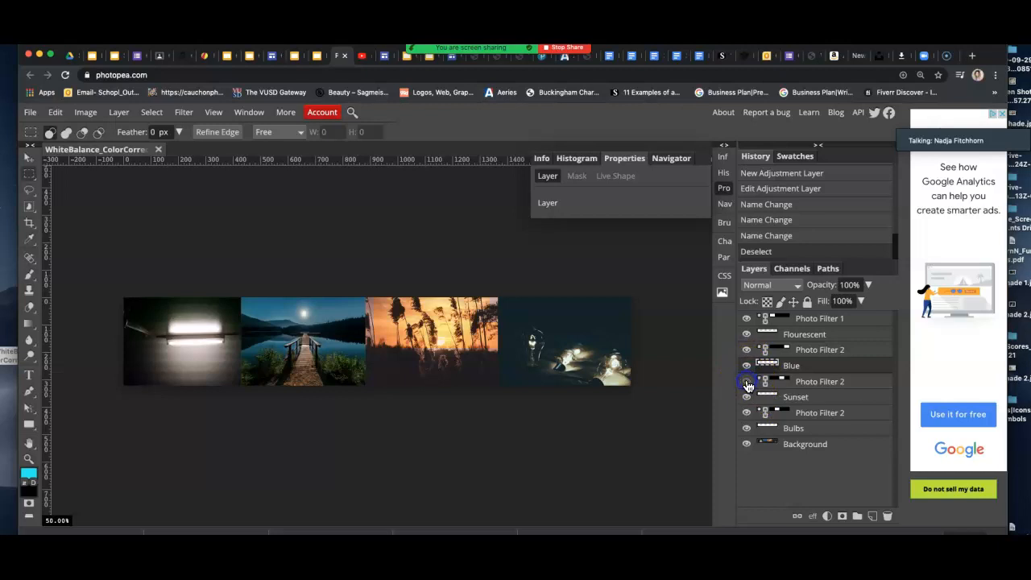
pyautogui.click(746, 349)
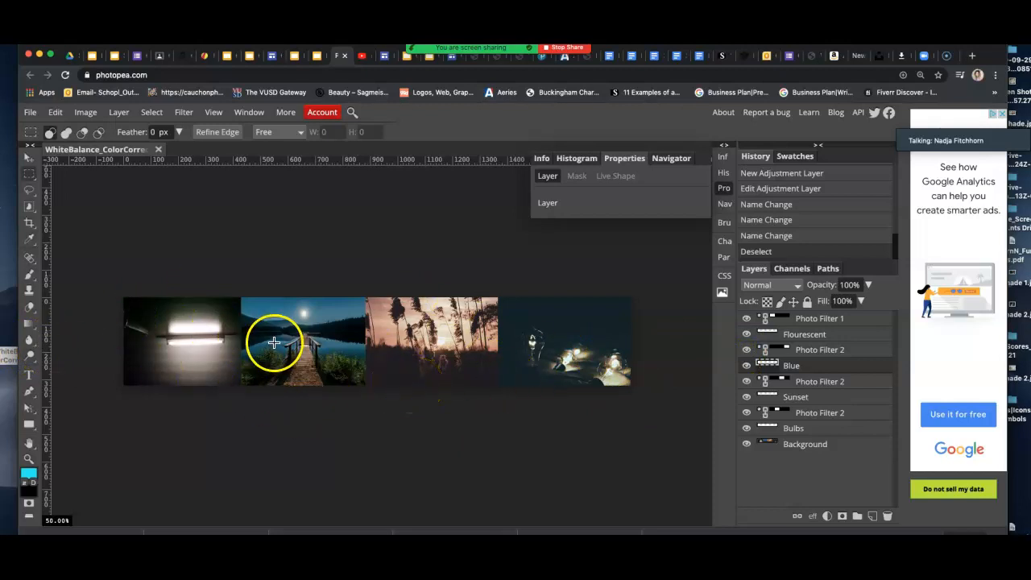
# Rename the document to the student's surname and initial plus _WhiteBalance, dropping ColorCorrection.
pyautogui.doubleClick(82, 152)
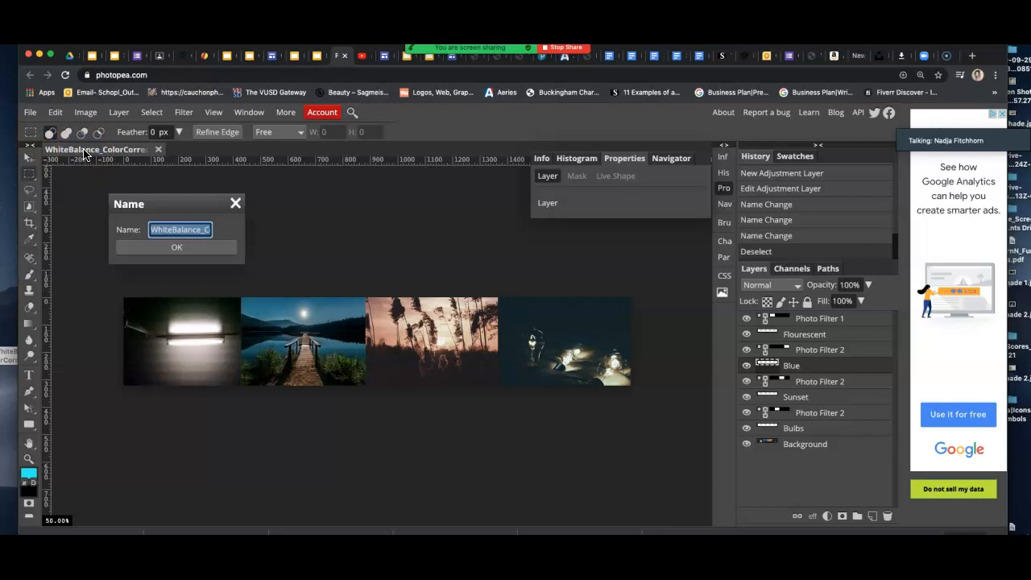
pyautogui.click(152, 230)
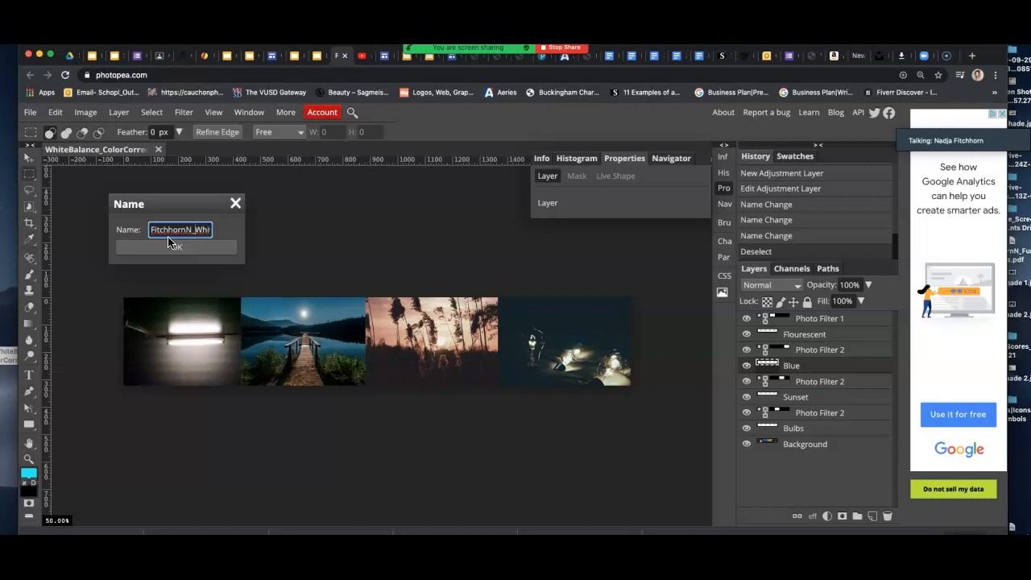
pyautogui.moveTo(196, 229); pyautogui.dragTo(224, 230)
pyautogui.click(200, 251)
pyautogui.press('BackSpace')
pyautogui.click(201, 251)
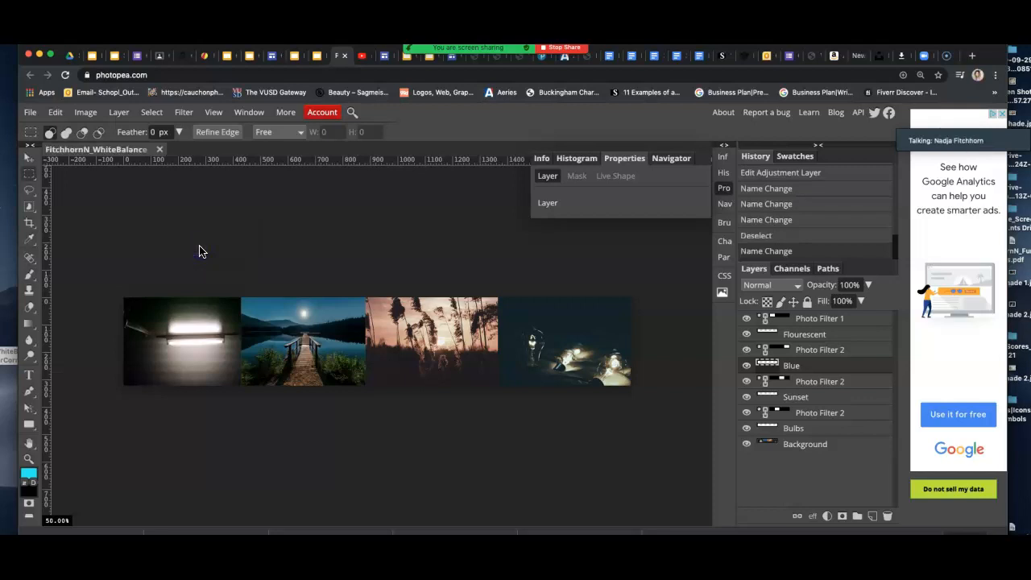
# Export the document from the File menu as a JPG at 100% quality and save it.
pyautogui.click(31, 113)
pyautogui.click(613, 351)
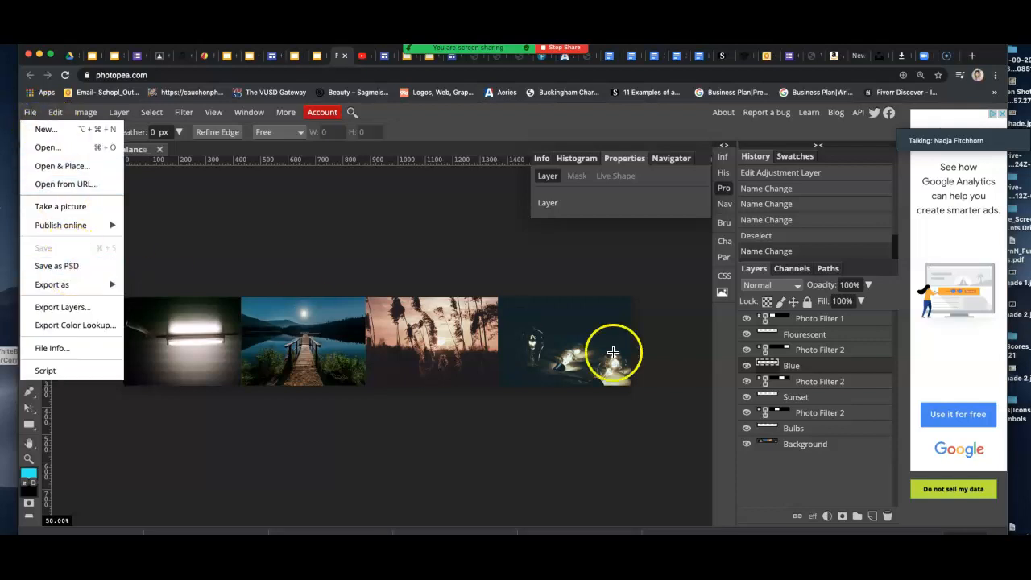
pyautogui.click(68, 267)
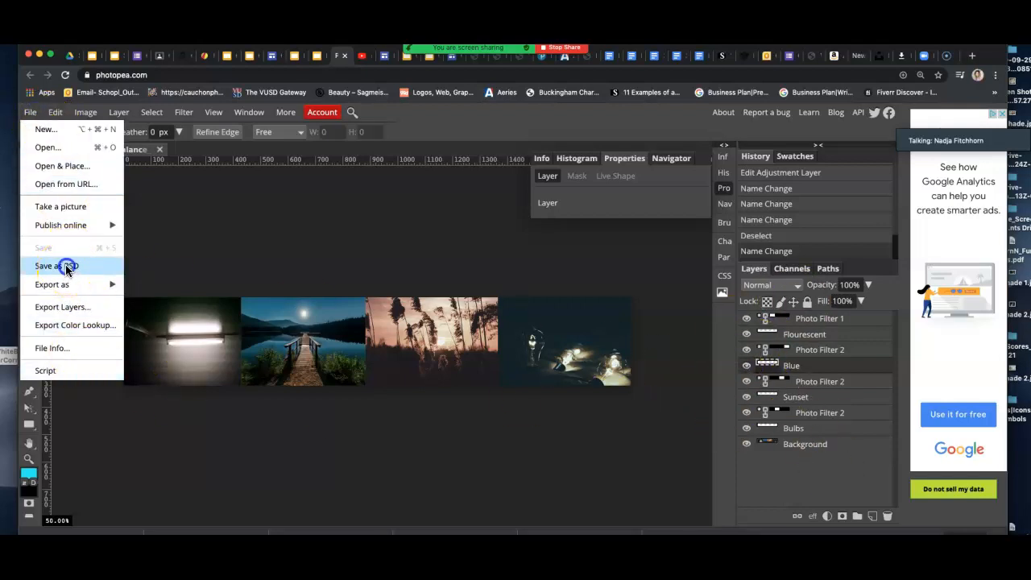
pyautogui.click(31, 114)
pyautogui.moveTo(68, 284)
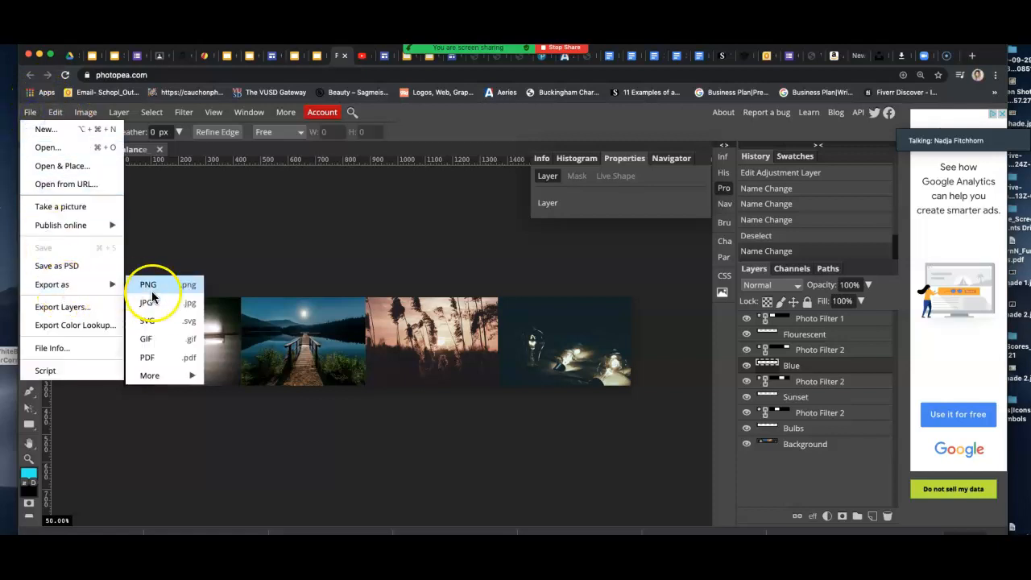
pyautogui.click(151, 302)
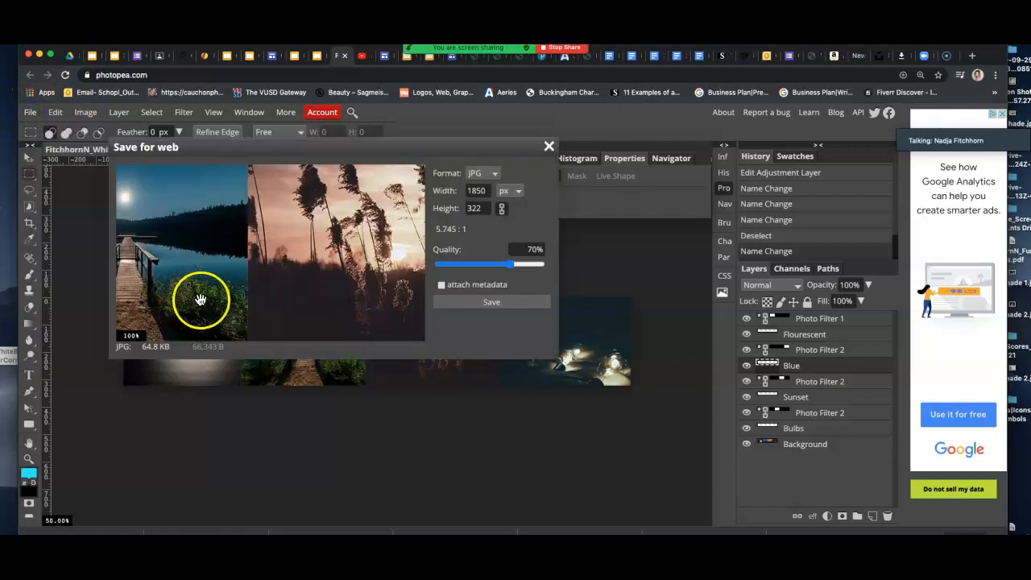
pyautogui.moveTo(510, 264); pyautogui.dragTo(546, 272)
pyautogui.click(504, 300)
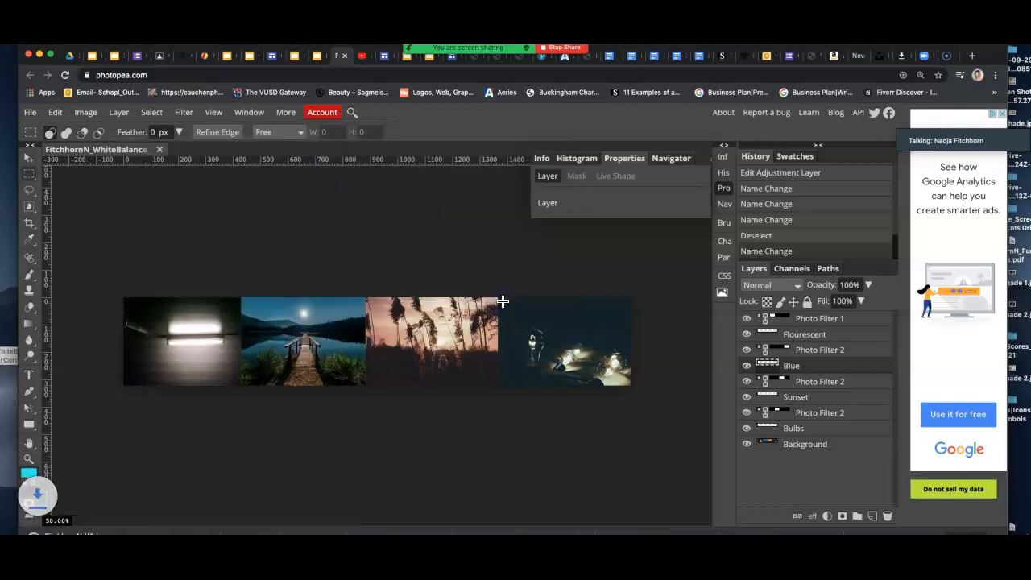
pyautogui.click(69, 57)
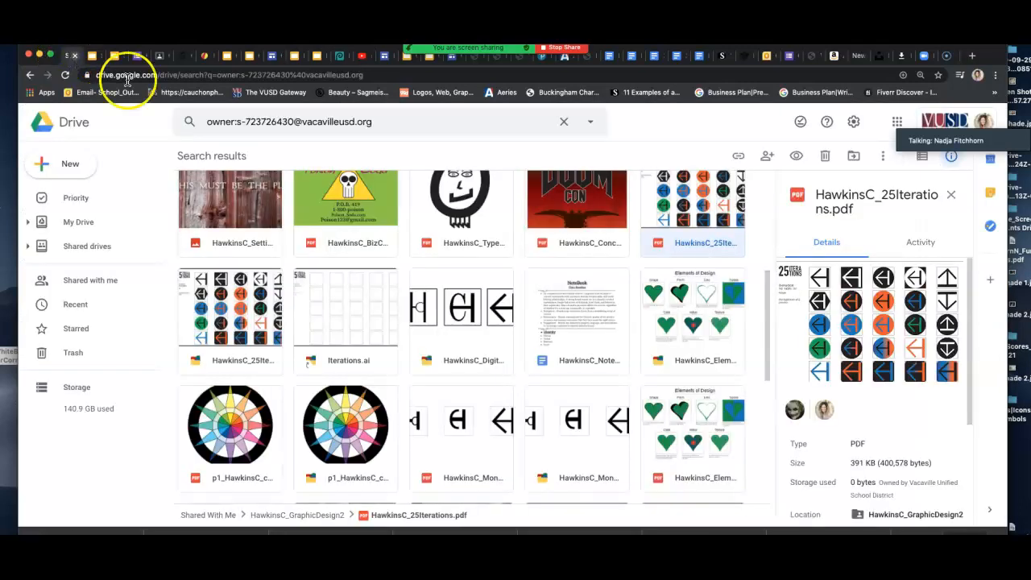
# Go to My Drive, scroll through its folders, and start a search in Drive.
pyautogui.click(93, 223)
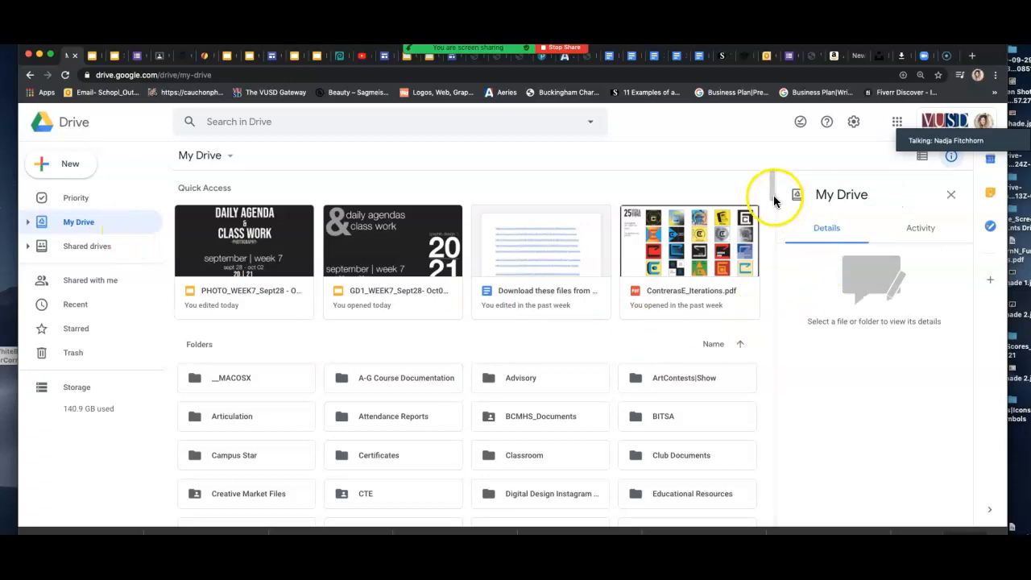
pyautogui.moveTo(773, 191); pyautogui.dragTo(774, 196)
pyautogui.scroll(-4, 507, 192)
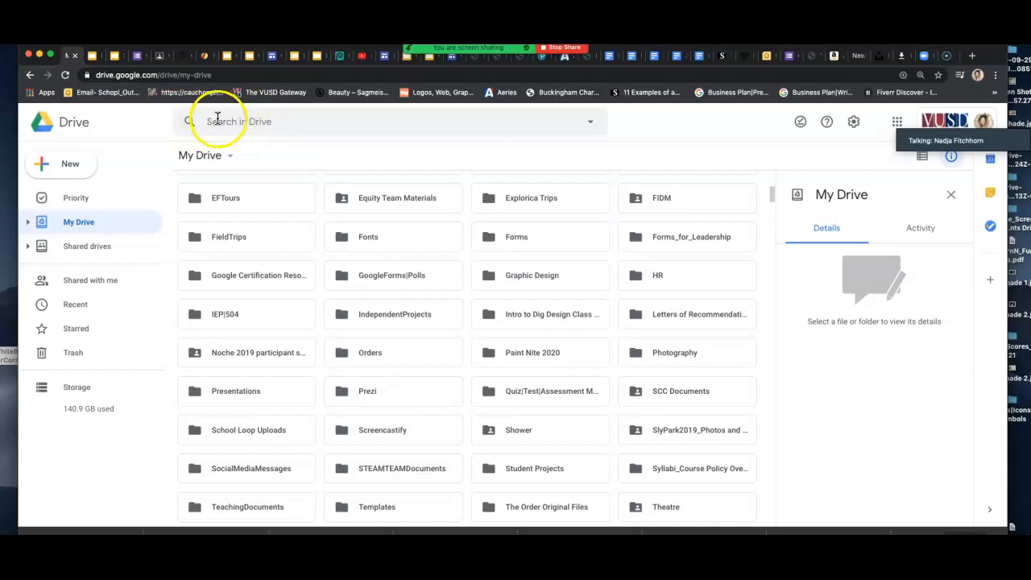
pyautogui.click(222, 121)
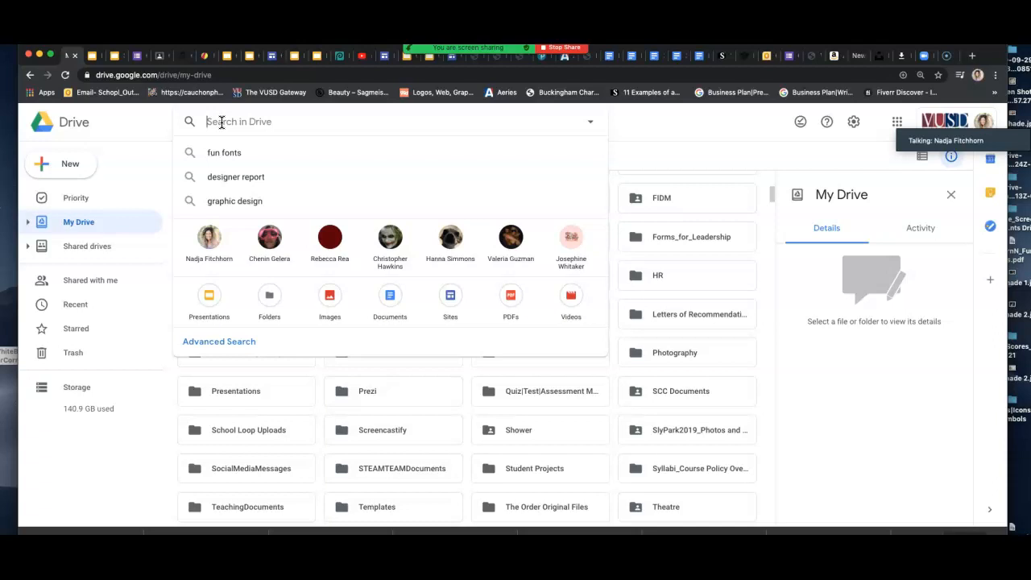
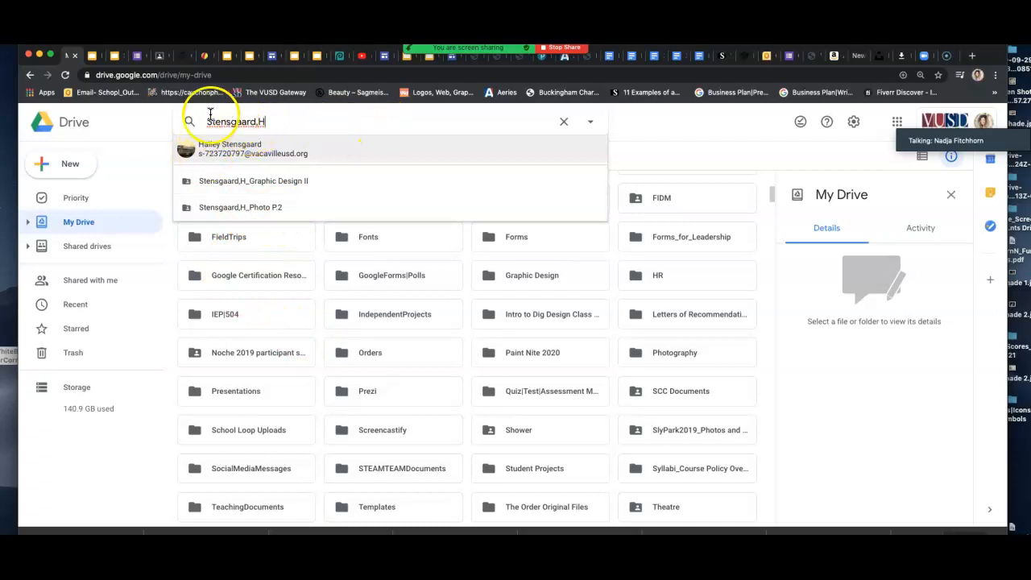
# Search Drive for the student's surname and initial and open their Photo P.2 folder.
pyautogui.click(253, 210)
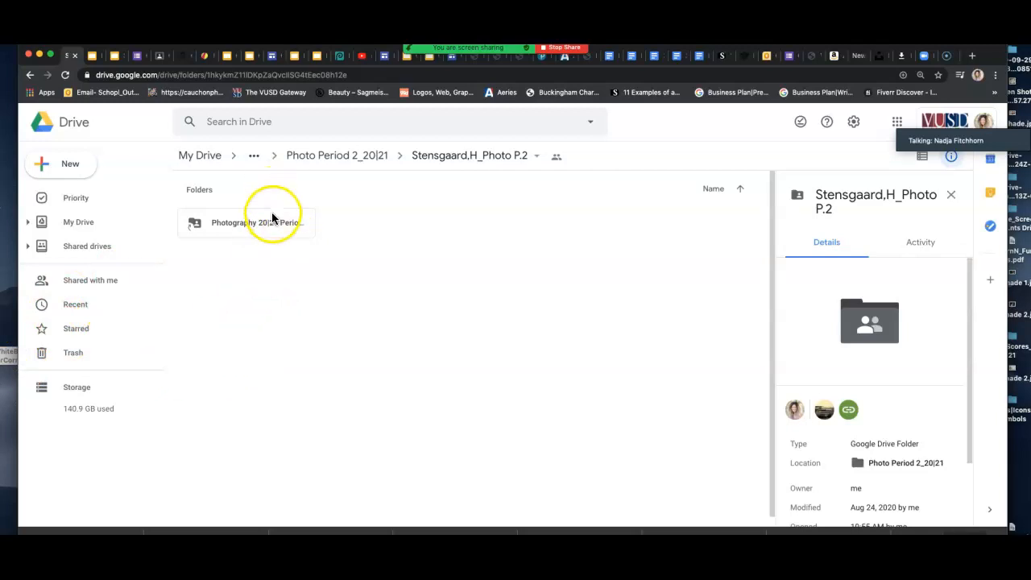
# Open the shared Photography 20|21 Period 2 folder to see its assignment folders.
pyautogui.doubleClick(263, 230)
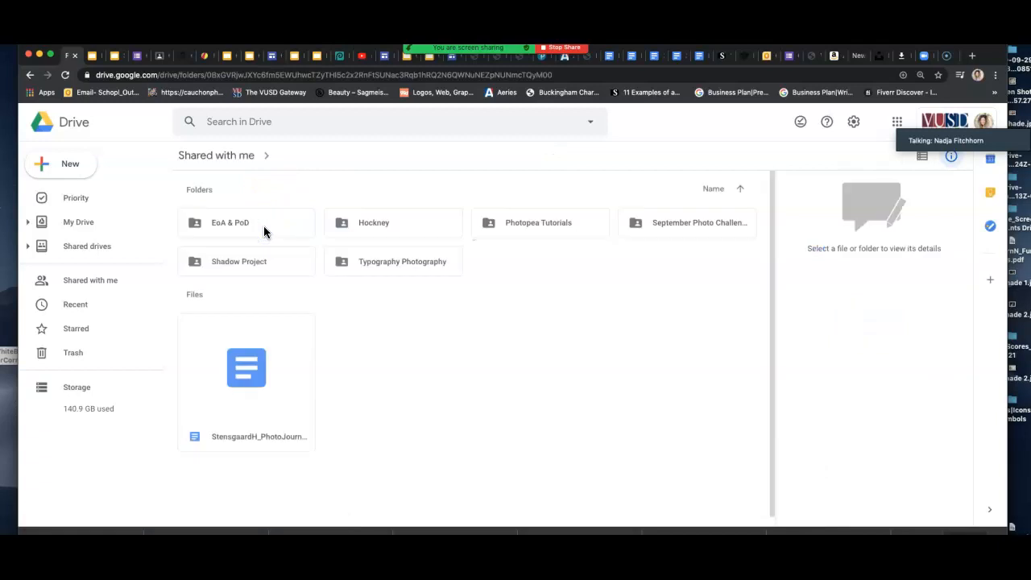